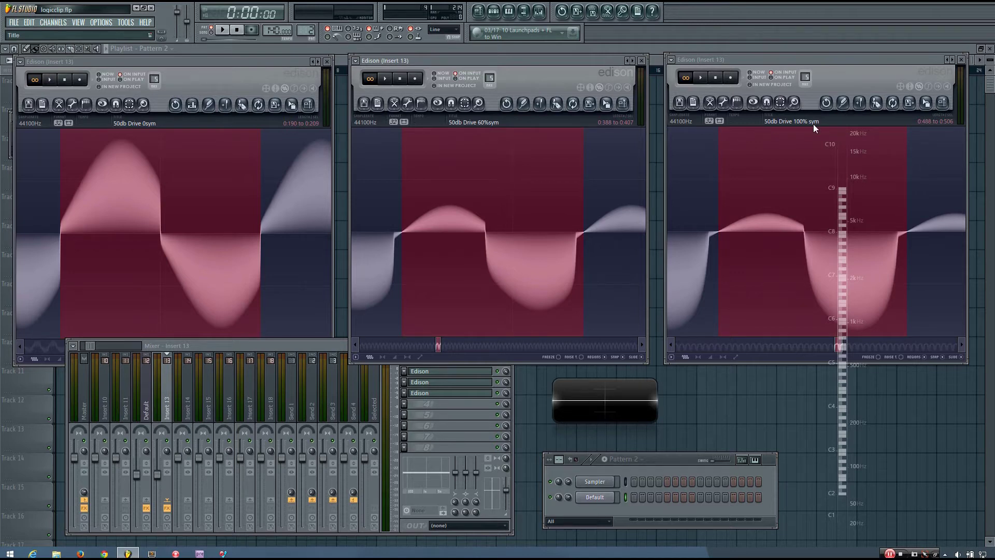
Show the Default mixer track and enlarge the Wave Candy oscilloscope
click(213, 65)
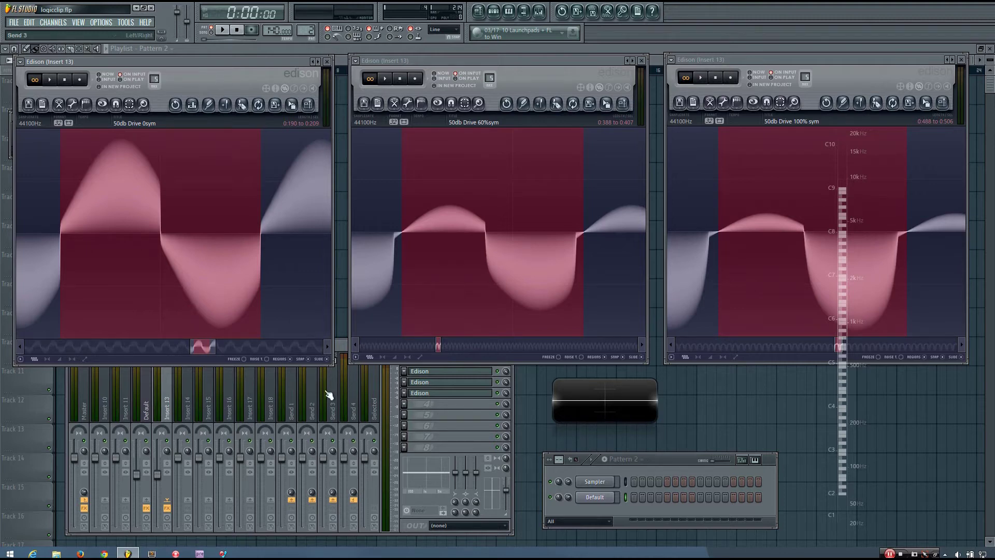
click(149, 407)
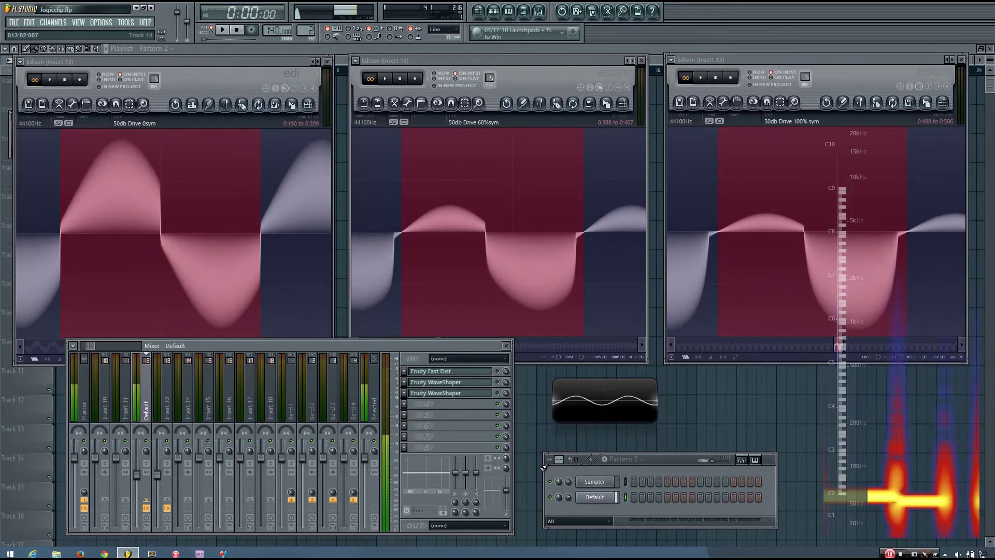
double_click(617, 403)
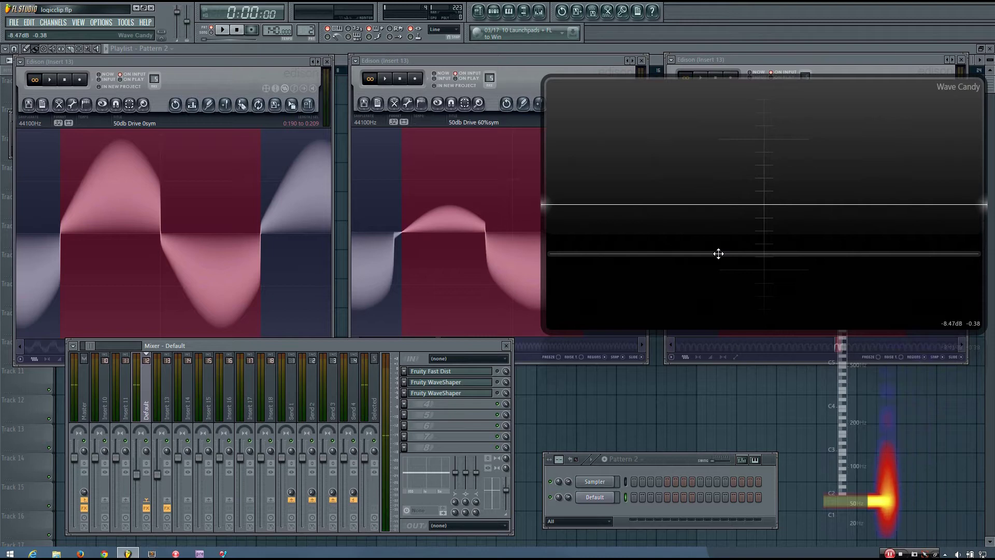
Open and enable Fruity Fast Dist on the Default track, and compare its waveform with the 50db Drive 0sym recording
click(443, 371)
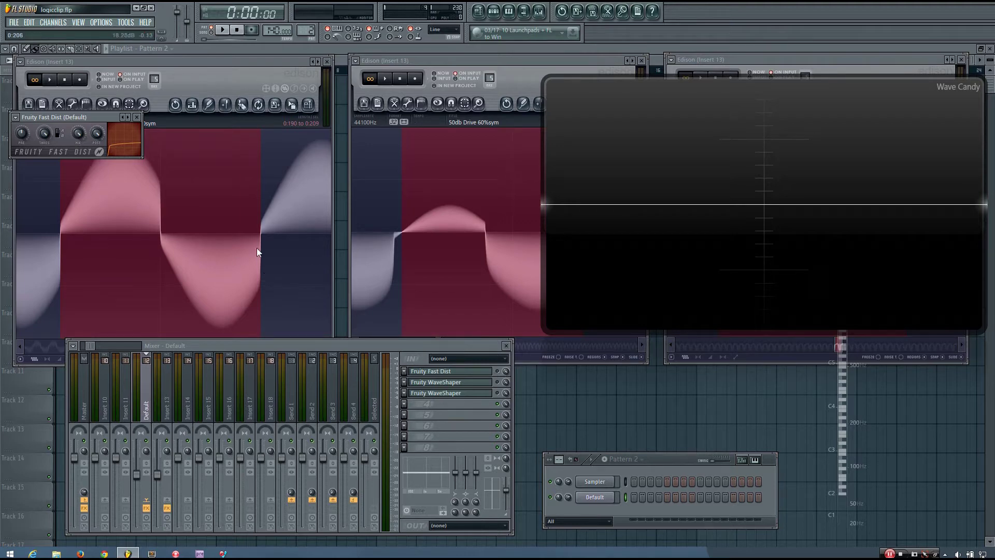
click(498, 371)
key(n)
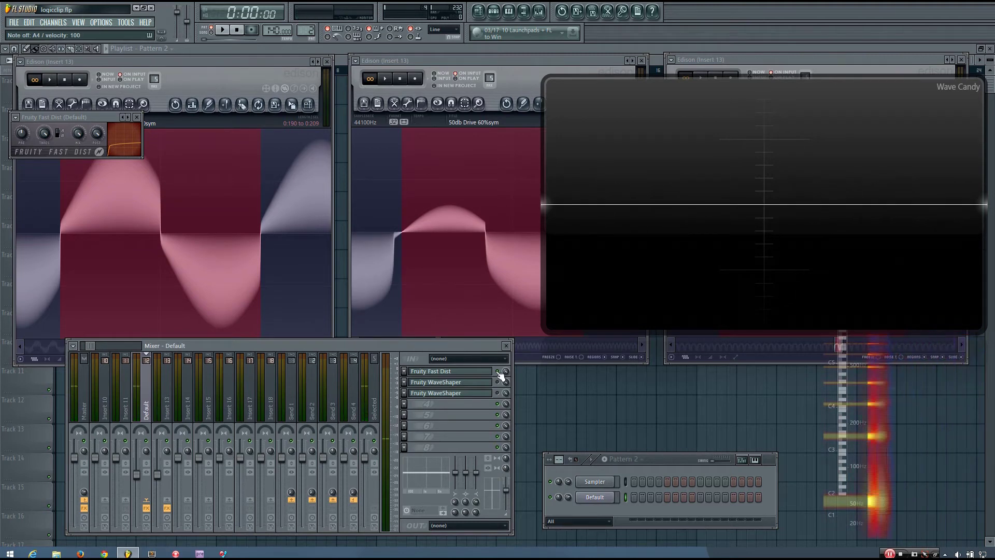
drag(111, 115, 653, 391)
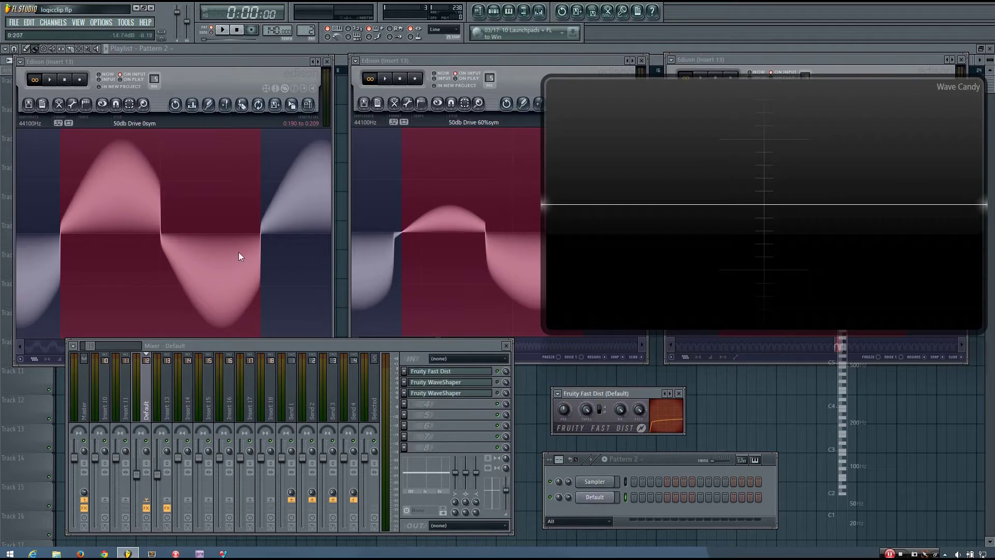
click(51, 80)
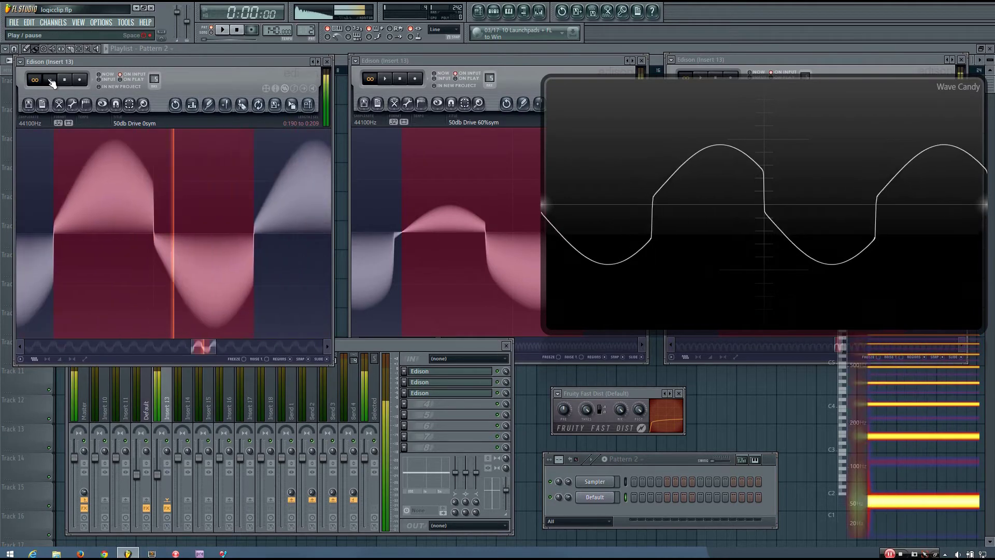
click(51, 80)
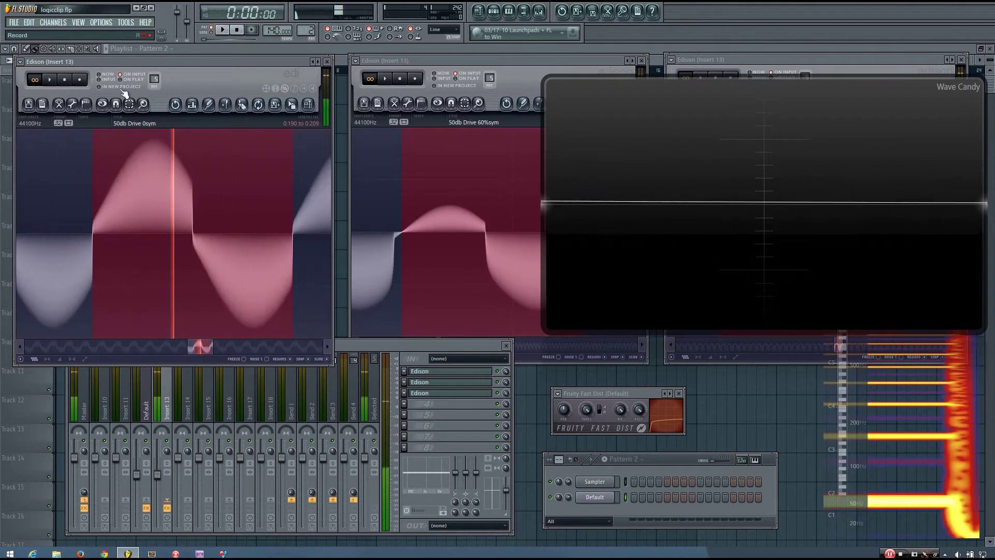
Switch Fruity Fast Dist to the other distortion type, audition a note through it and raise its pre-amp
drag(634, 394, 391, 226)
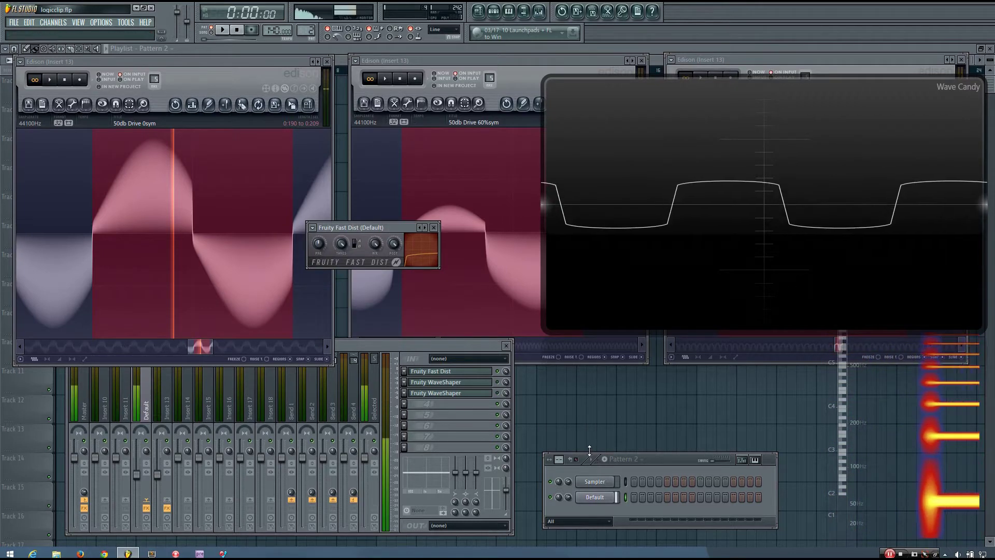
click(357, 243)
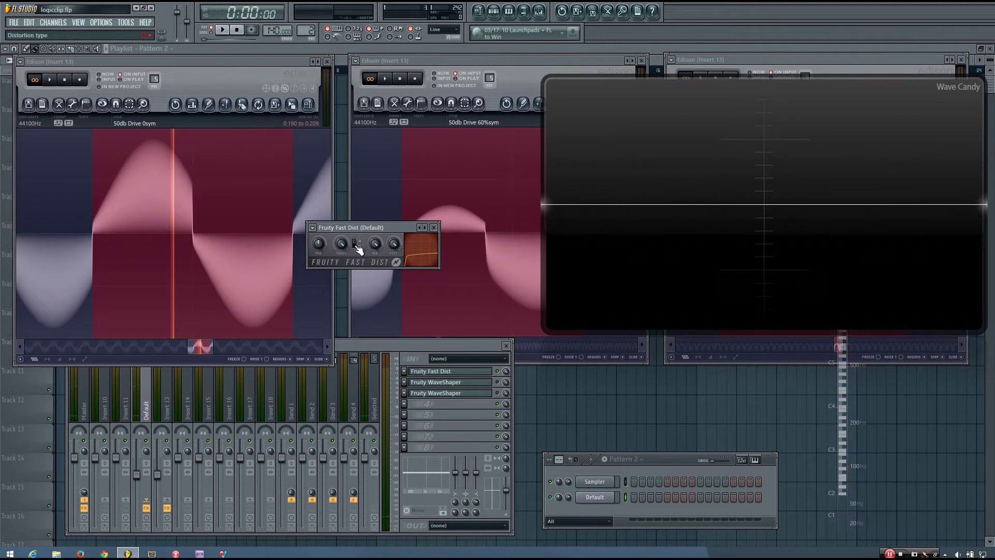
click(355, 243)
drag(390, 229, 651, 381)
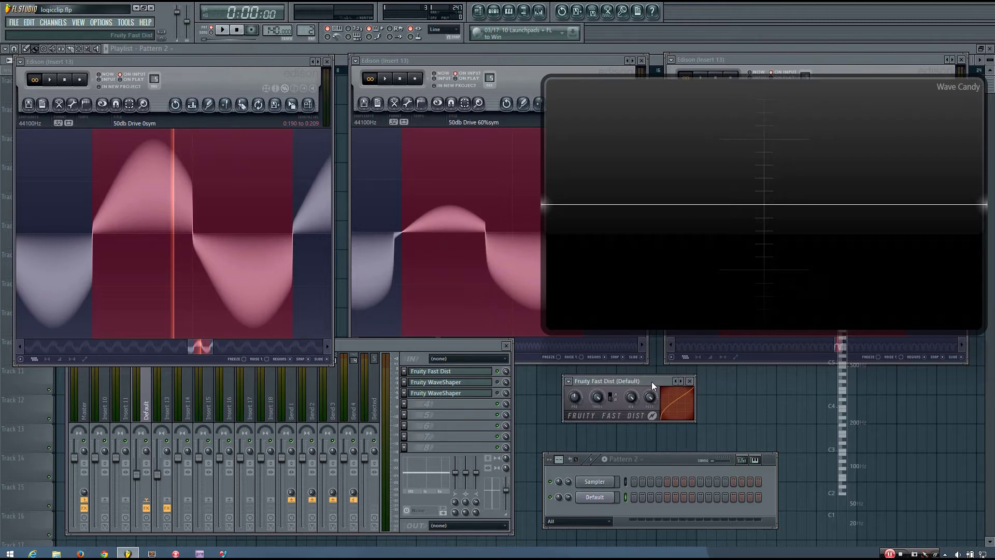
key(n)
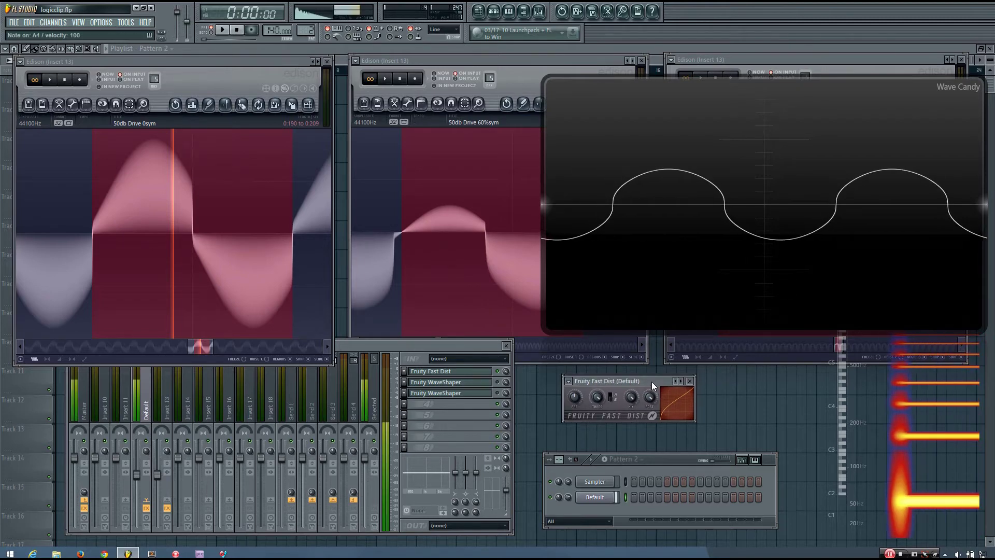
mouse_move(574, 397)
mouse_down()
mouse_move(575, 373)
mouse_move(579, 396)
mouse_up()
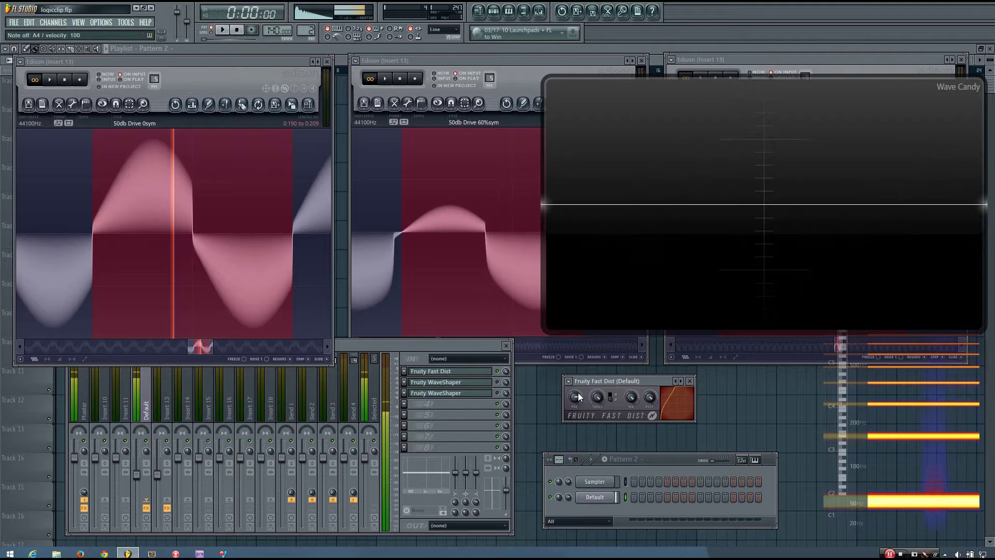
Play the 50db Drive 0sym recording and a note through Fruity Fast Dist to compare their waveforms
click(50, 79)
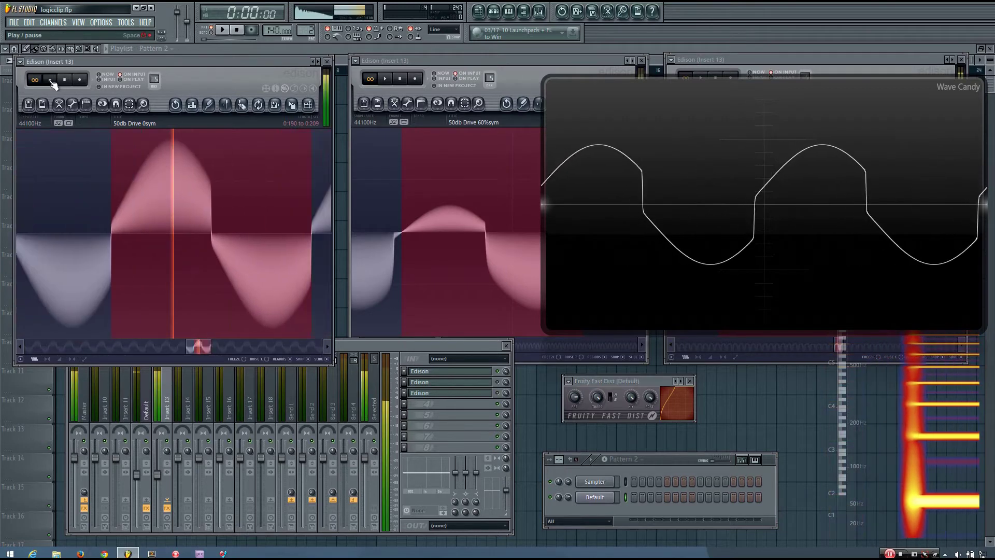
click(51, 81)
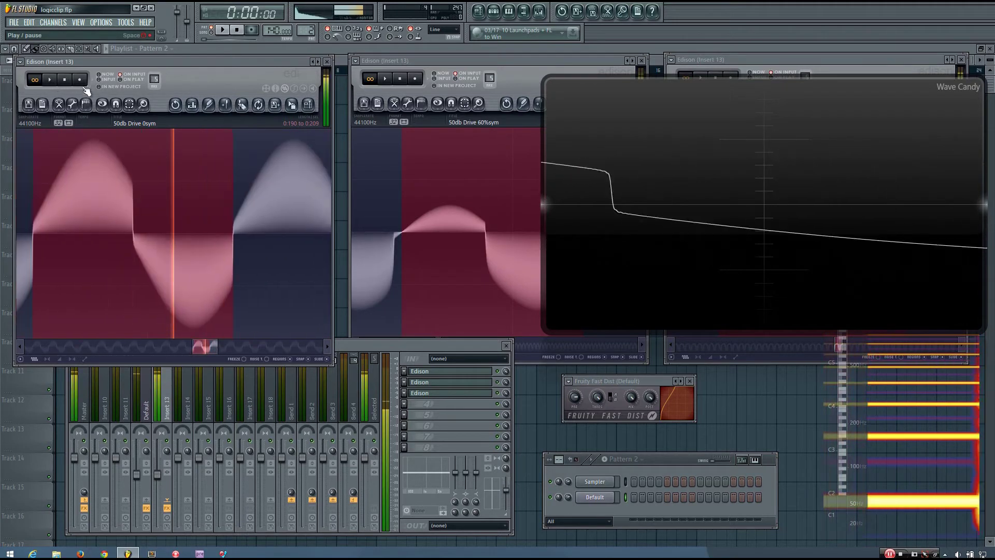
click(659, 380)
key(n)
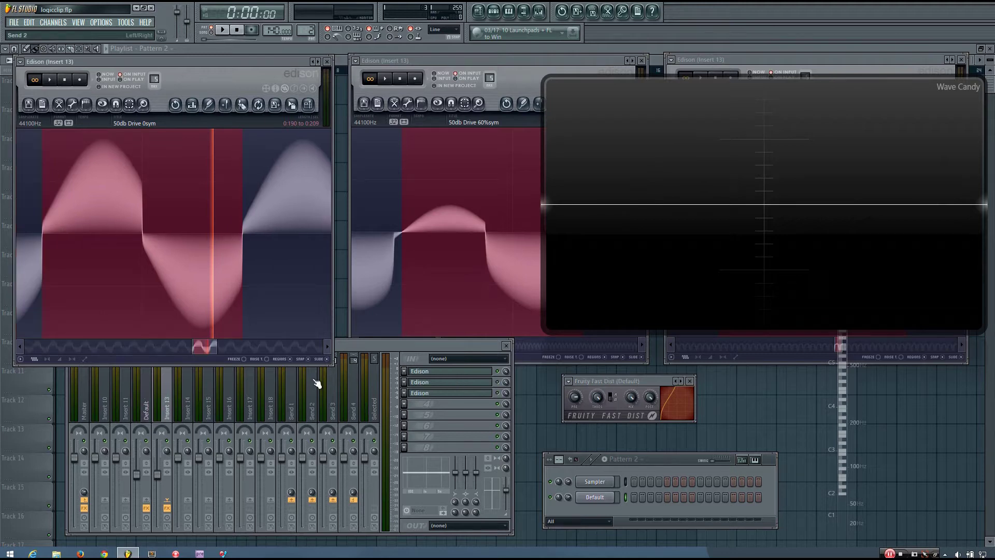
Close Fruity Fast Dist and shrink the Wave Candy oscilloscope to its compact size
click(691, 382)
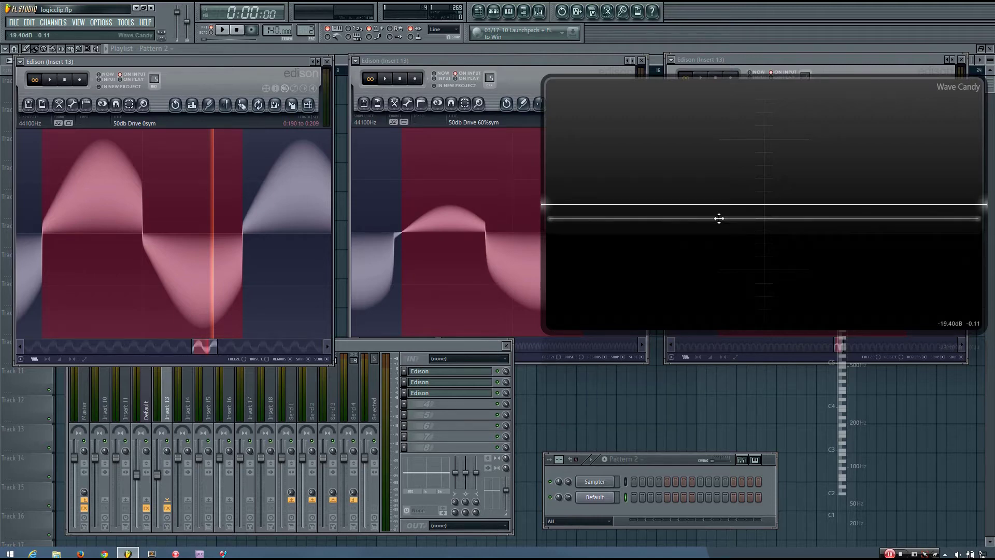
double_click(719, 219)
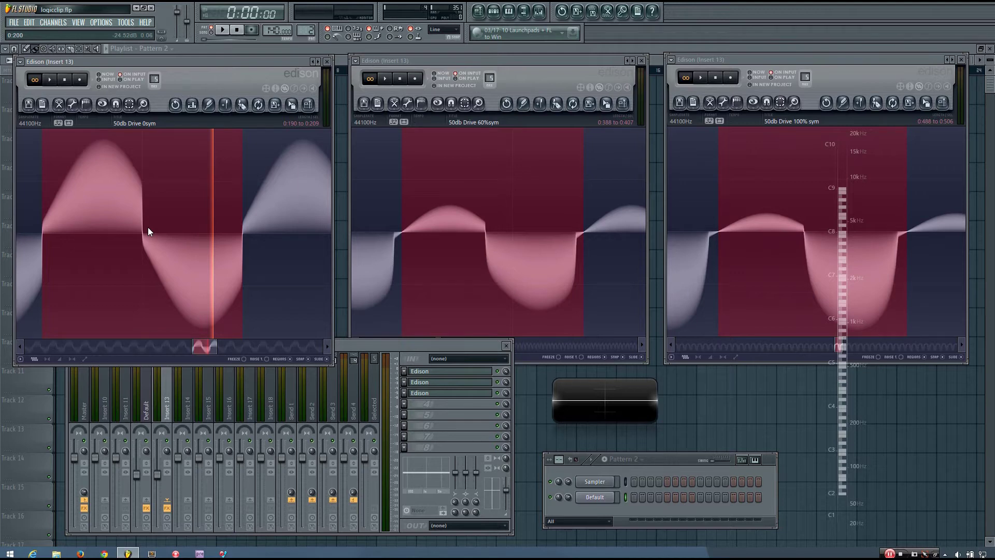
Select individual half-cycles in the 50db Drive 0sym and 60%sym recordings to examine the waveform's symmetry
mouse_move(43, 233)
mouse_down()
mouse_move(297, 229)
mouse_move(138, 240)
mouse_up()
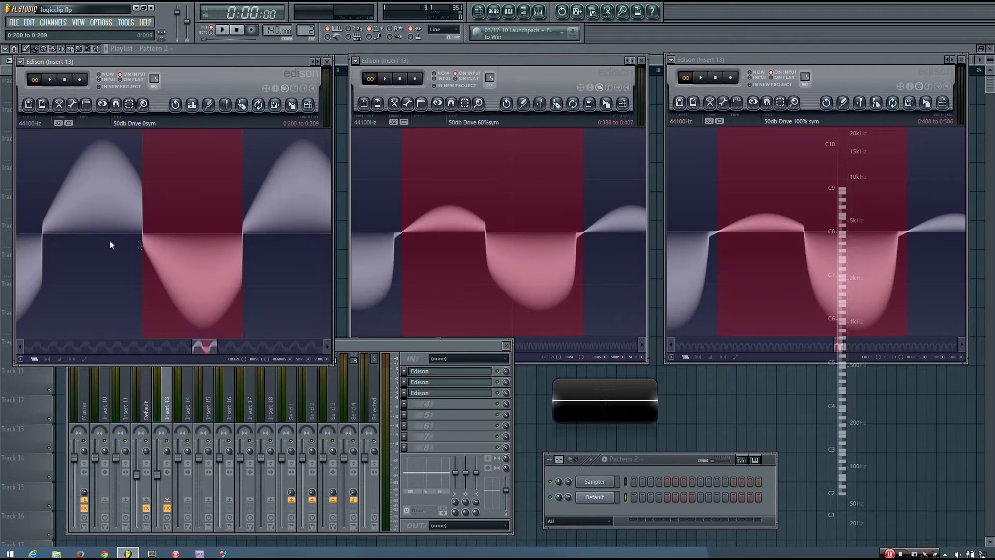
drag(67, 238, 35, 240)
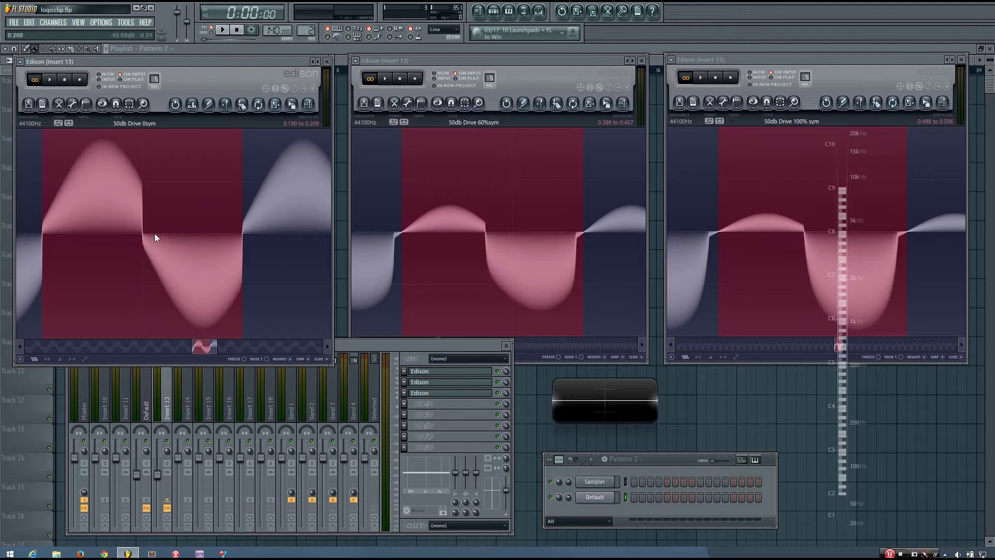
drag(133, 232, 84, 240)
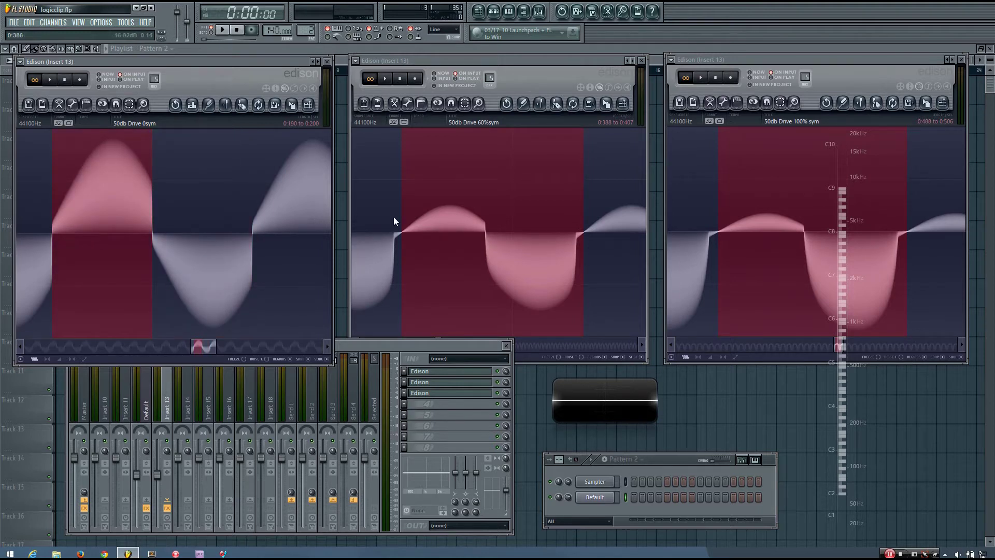
drag(580, 224, 600, 242)
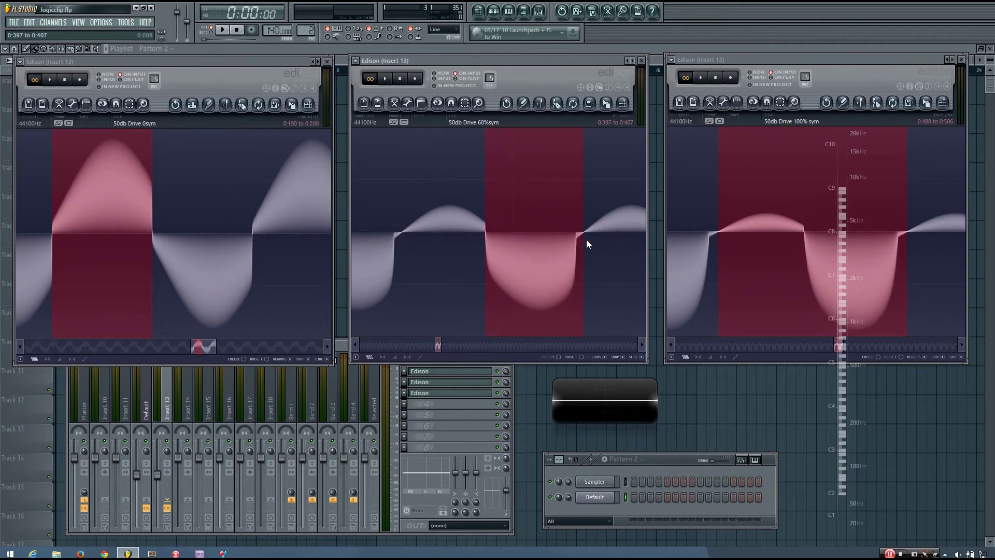
mouse_move(580, 240)
mouse_down()
mouse_move(485, 243)
mouse_move(581, 253)
mouse_up()
Examine each half-cycle of the 50db Drive 100% sym recording and reselect one full cycle in all three recordings
drag(716, 229, 913, 228)
drag(804, 233, 713, 236)
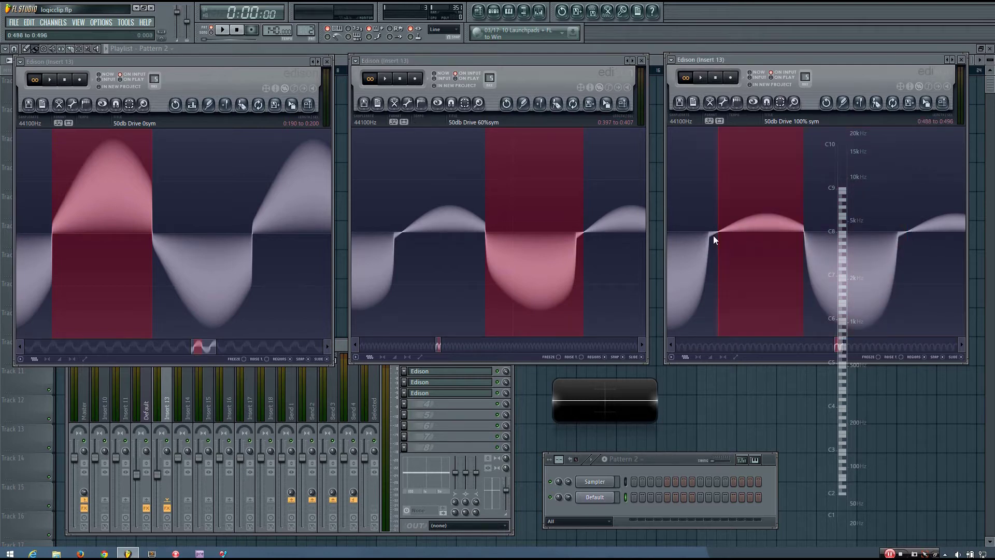
drag(804, 232, 916, 232)
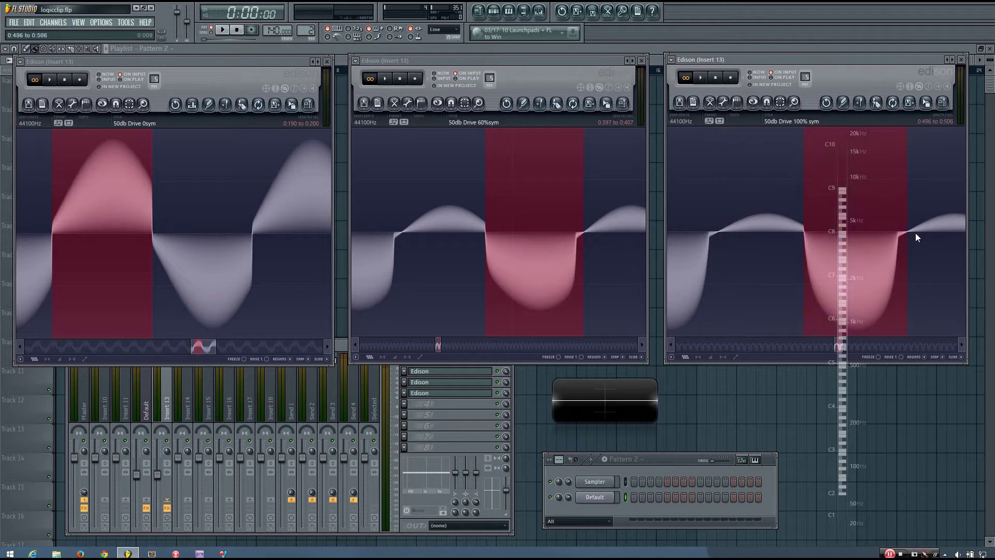
drag(718, 234, 905, 240)
shift+click(396, 235)
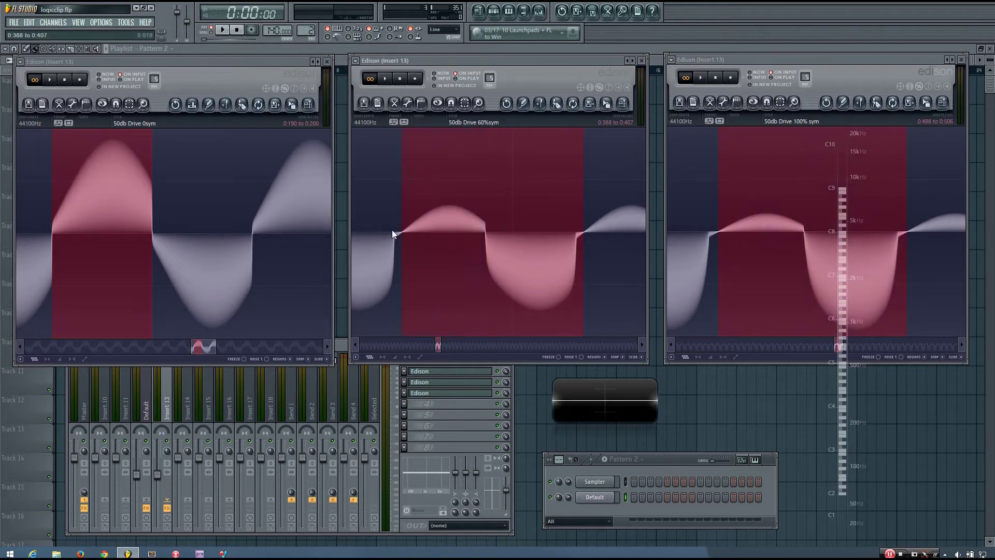
shift+click(252, 238)
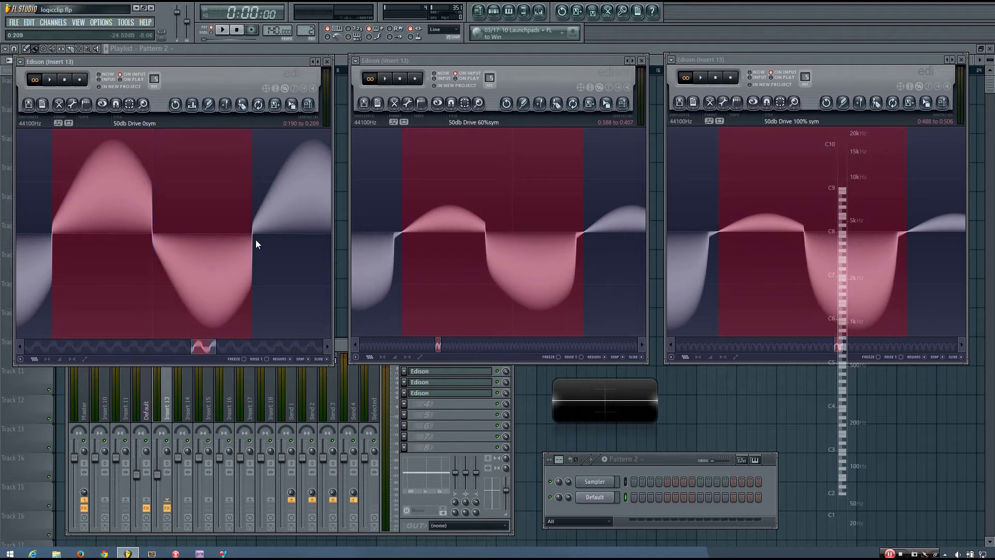
Open the first Fruity WaveShaper on the Default track and load its Default preset
click(146, 393)
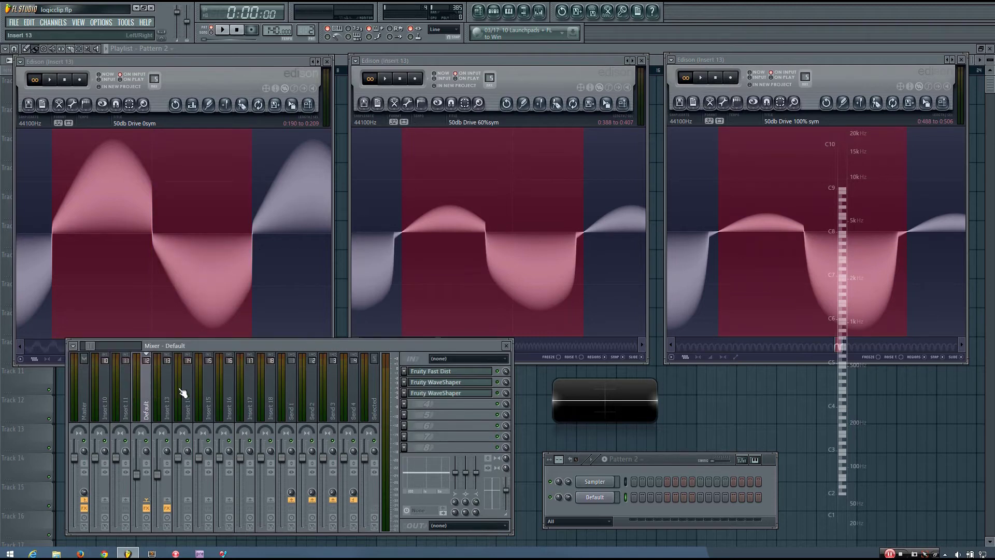
click(434, 384)
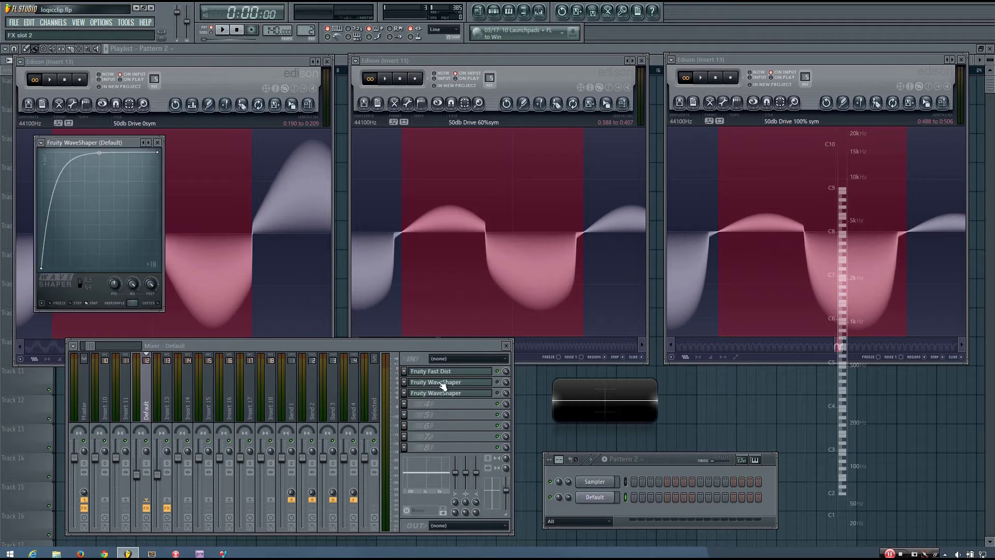
click(40, 142)
mouse_move(40, 157)
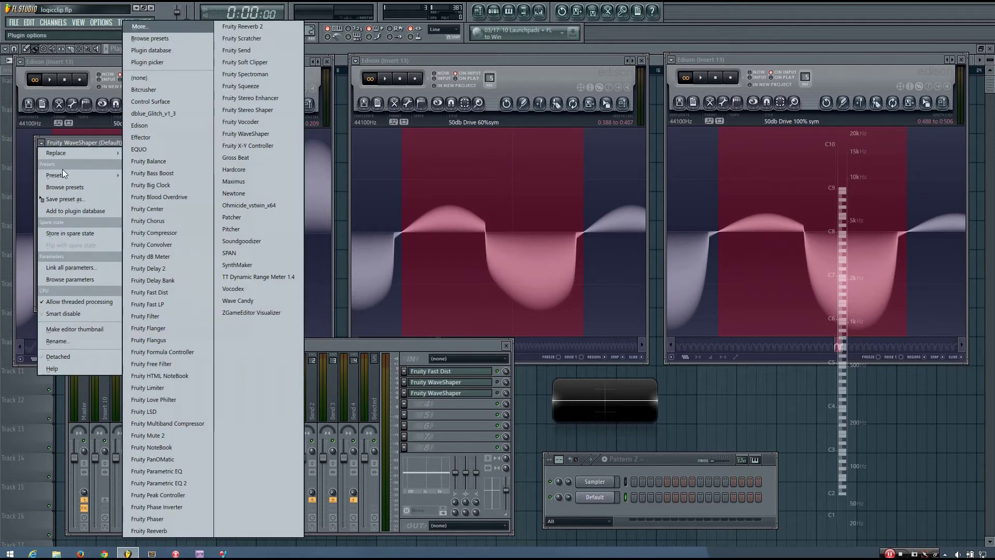
mouse_move(63, 172)
click(153, 170)
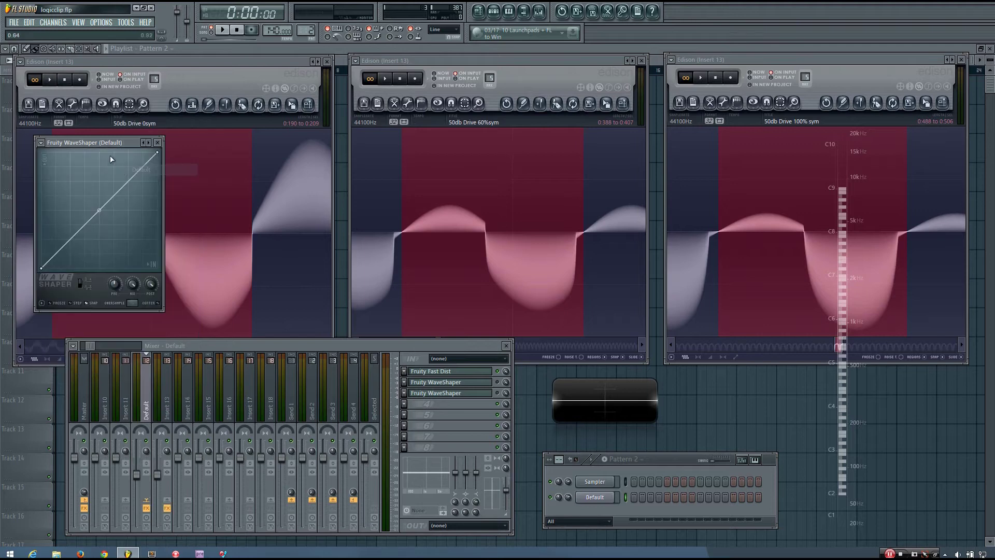
Place the WaveShaper beside an enlarged Wave Candy oscilloscope, and bypass Fruity Fast Dist while auditioning a note
drag(96, 141, 399, 141)
click(622, 398)
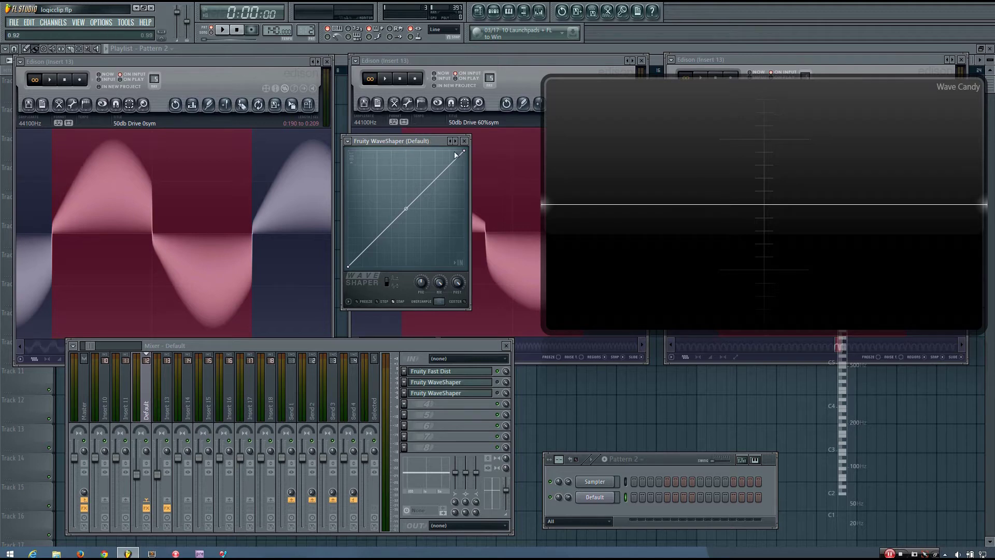
click(498, 371)
key(n)
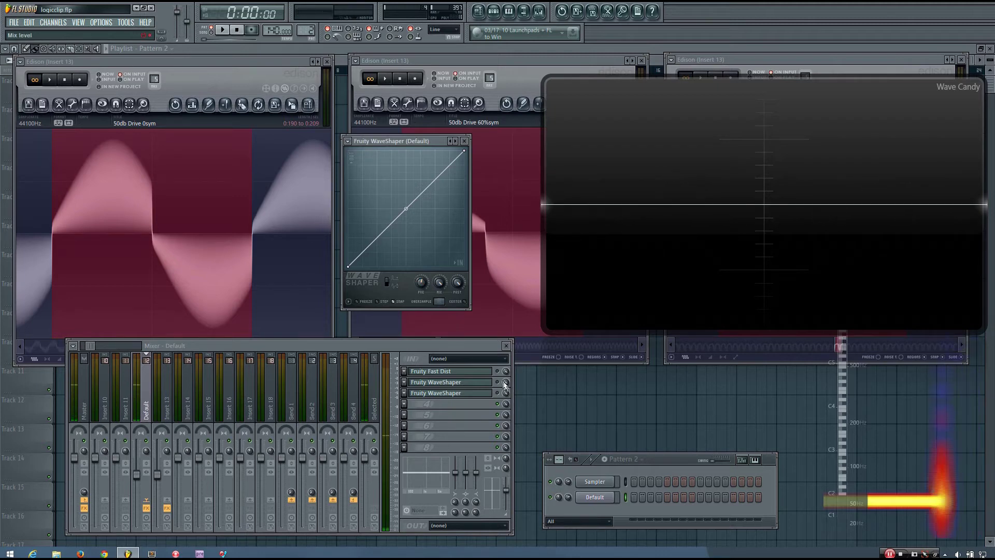
Raise the WaveShaper's pre-amp, try an upward bend on its transfer curve and reset the curve's tension
drag(421, 282, 421, 250)
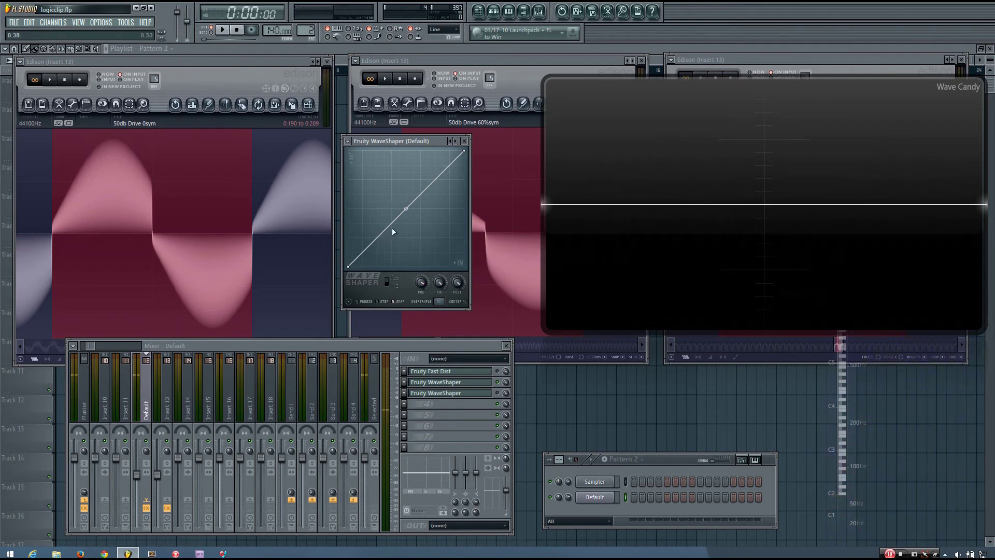
drag(406, 208, 406, 165)
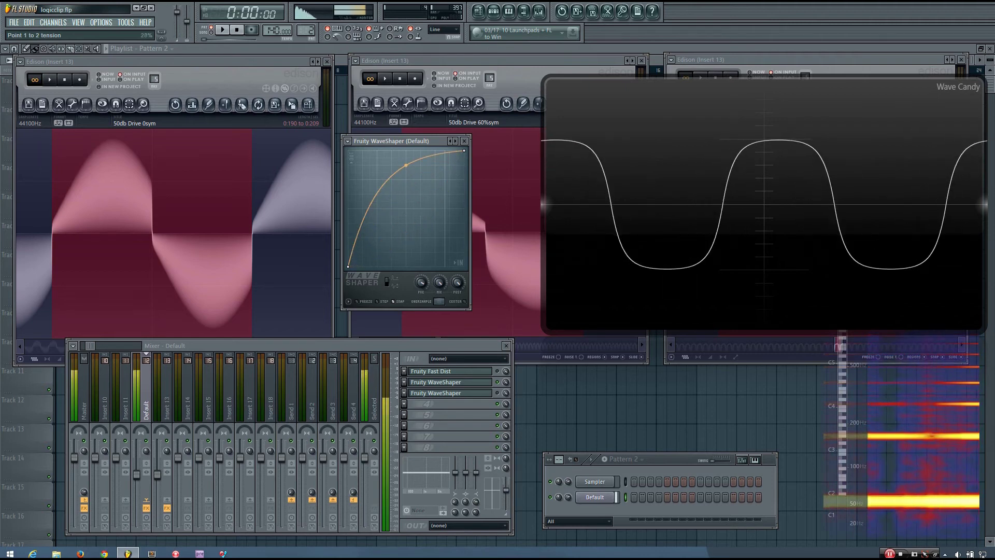
right_click(406, 165)
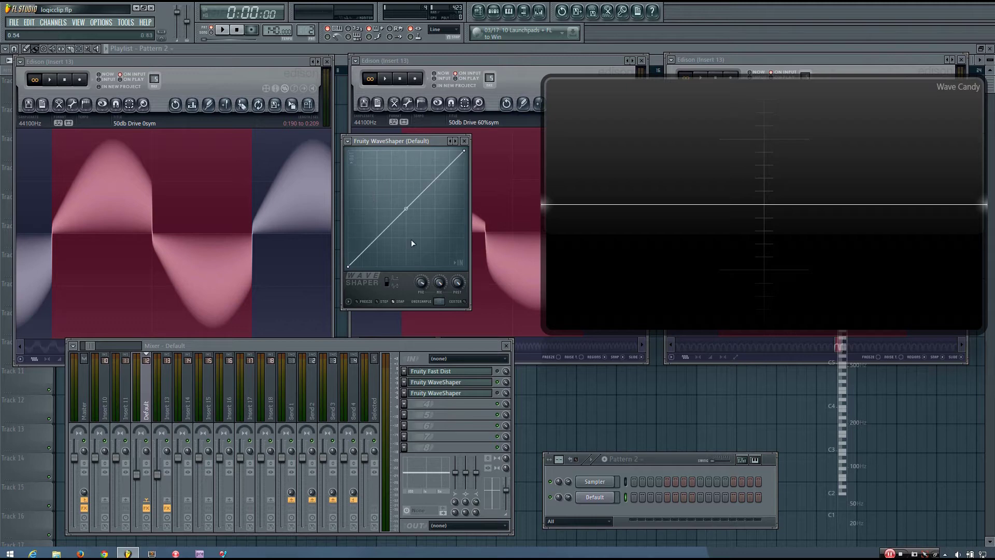
Switch the WaveShaper to bipolar mode and try bends on the upper and lower curve segments, resetting each tension
click(389, 282)
mouse_move(434, 182)
mouse_down()
mouse_move(435, 160)
mouse_move(435, 205)
mouse_move(435, 196)
mouse_up()
right_click(435, 196)
drag(377, 238, 376, 259)
right_click(377, 259)
mouse_move(464, 150)
mouse_down()
mouse_move(480, 203)
mouse_move(482, 151)
mouse_up()
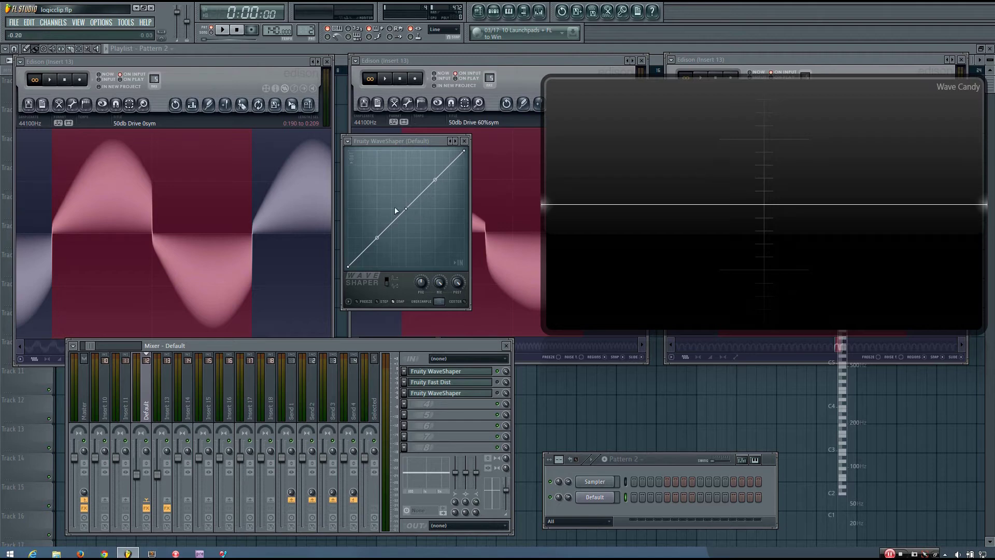
Shrink the oscilloscope and compare the 60%sym recording's negative half-cycle and full cycle with the 0sym recording by selecting each
click(477, 61)
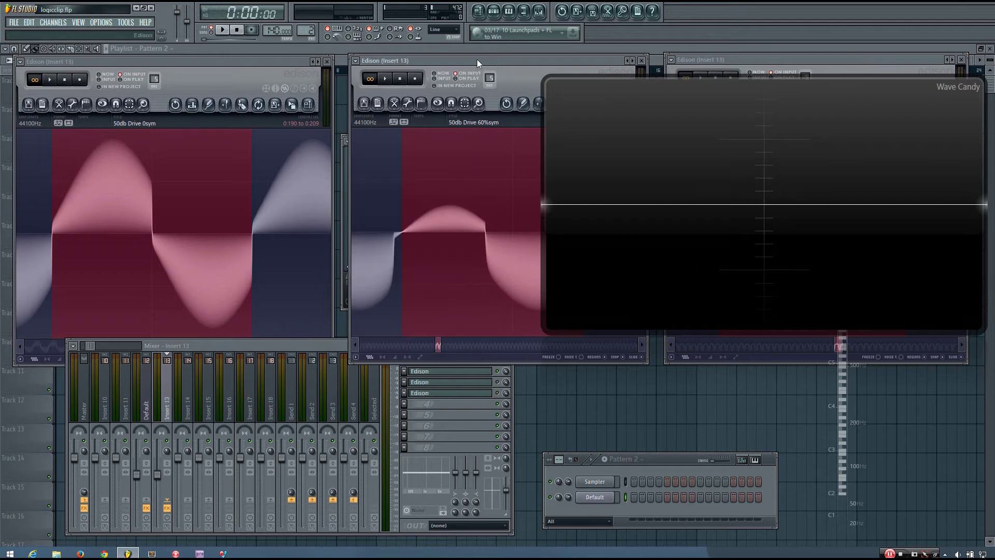
click(443, 217)
click(780, 186)
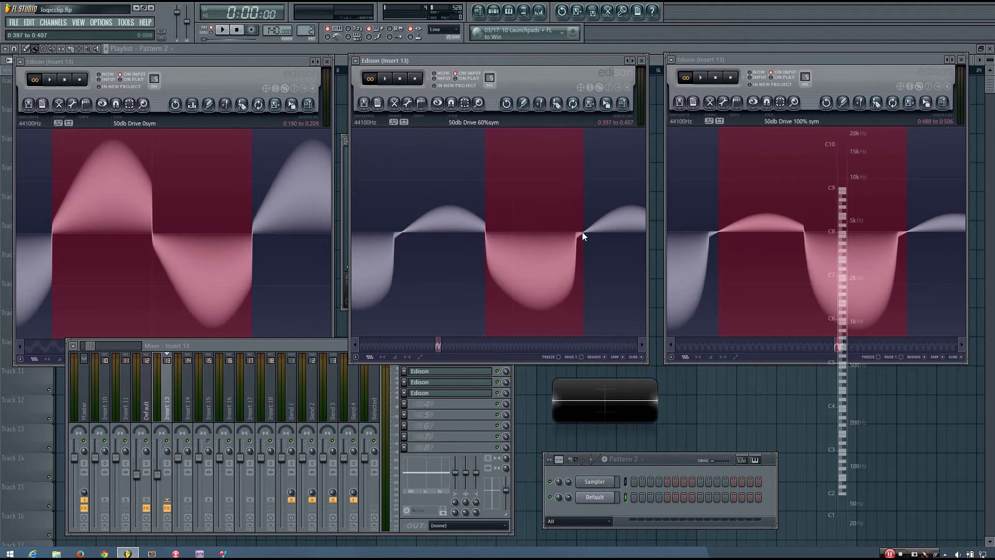
drag(487, 243, 410, 239)
drag(95, 238, 177, 236)
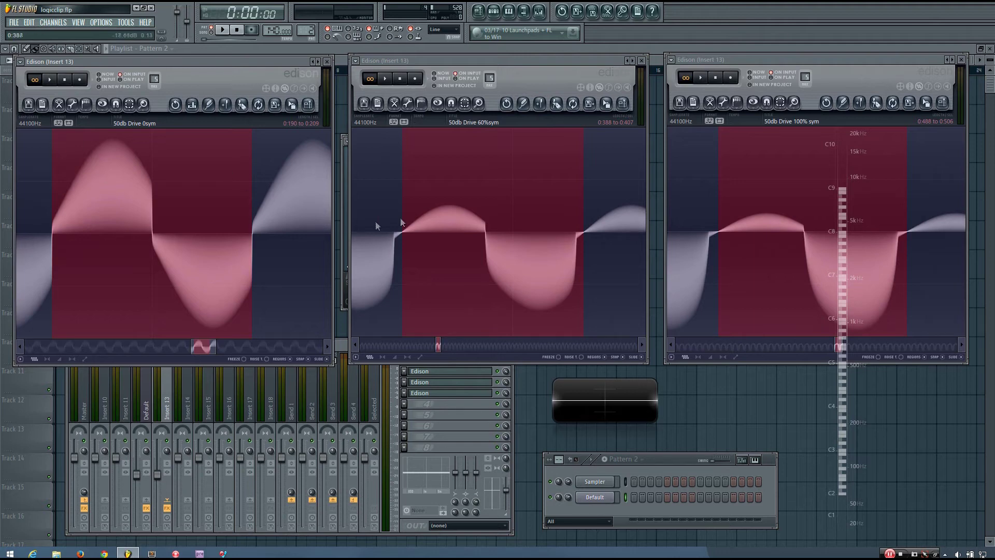
click(342, 222)
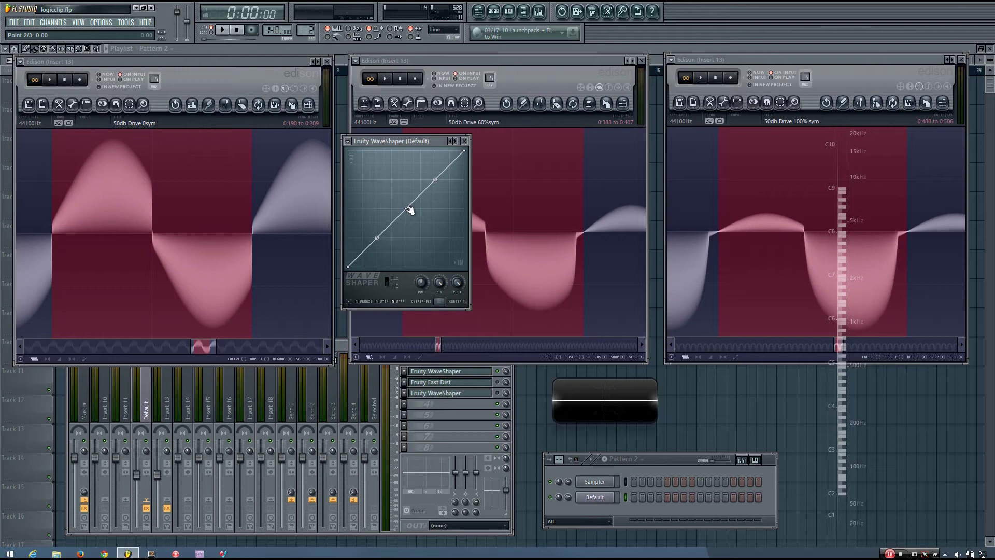
Try the transfer curve's centre point at -0.25 vertically and 0.25 horizontally, and return it near the centre while auditioning a note
mouse_move(409, 209)
mouse_down()
mouse_move(423, 208)
mouse_move(387, 208)
mouse_move(422, 211)
mouse_move(407, 211)
mouse_move(408, 222)
mouse_up()
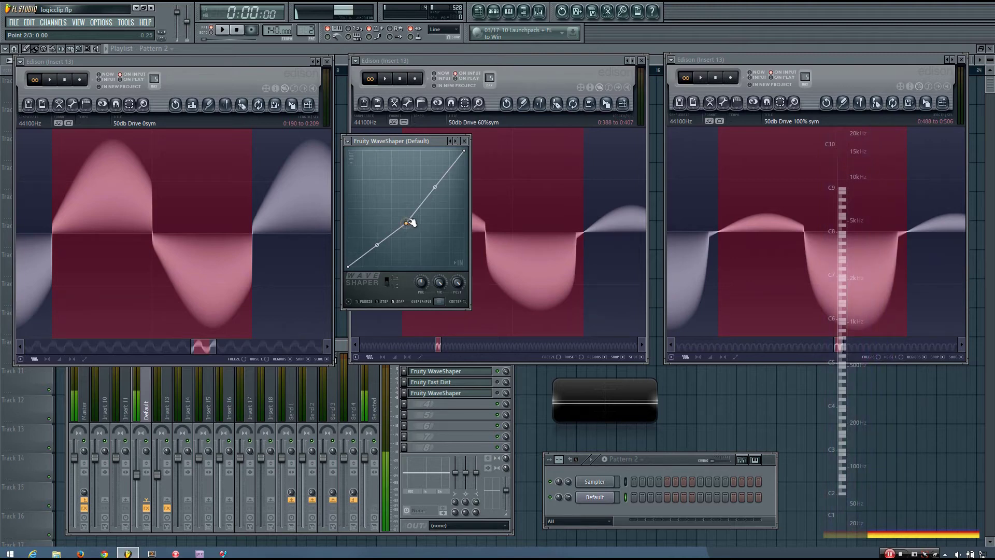
drag(410, 223, 422, 223)
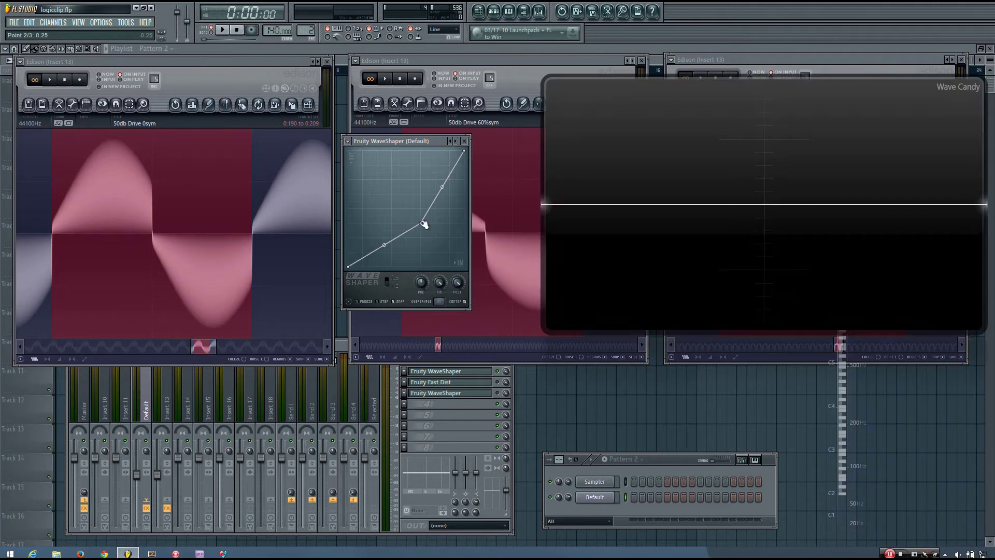
mouse_move(424, 225)
mouse_down()
mouse_move(395, 209)
mouse_move(413, 208)
mouse_up()
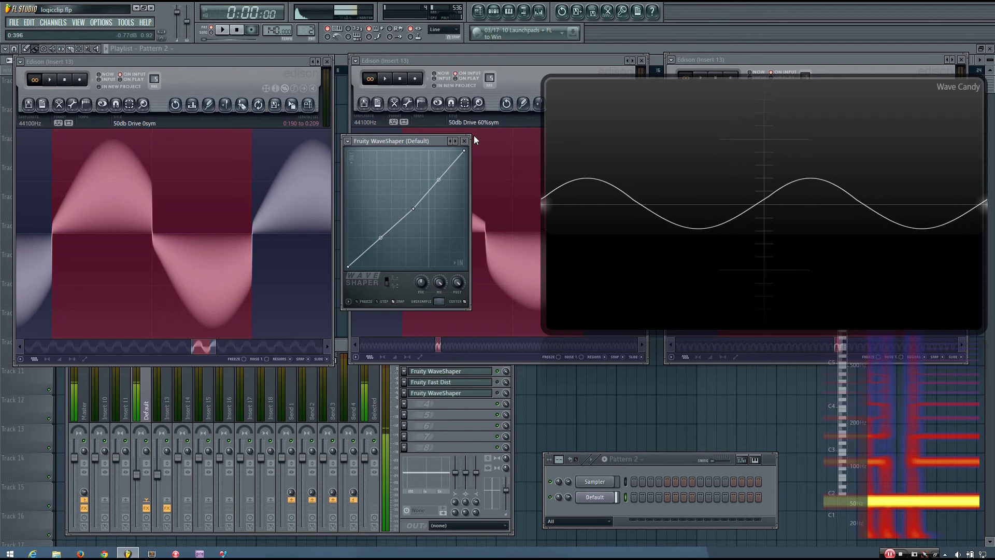
Shift the curve's centre point horizontally to 0.25, lower the upper end point, and try bends on both segments before resetting their tensions
mouse_move(465, 151)
mouse_down()
mouse_move(464, 201)
mouse_move(421, 208)
mouse_up()
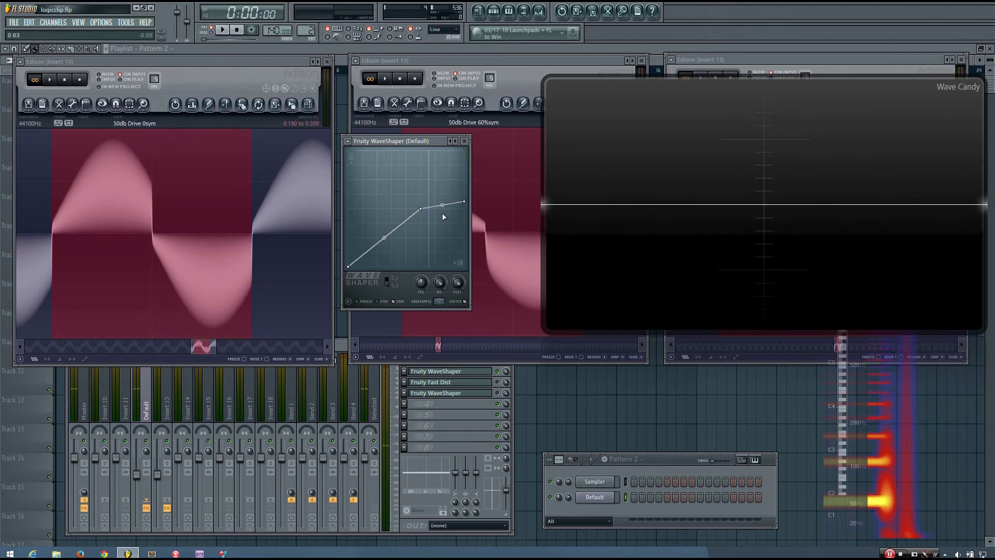
drag(443, 205, 442, 201)
drag(384, 238, 384, 264)
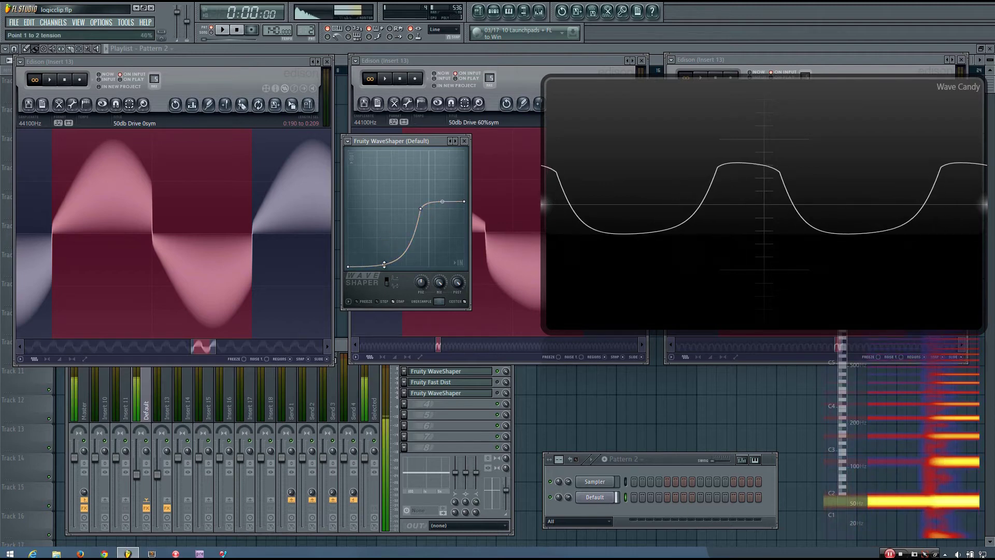
right_click(384, 265)
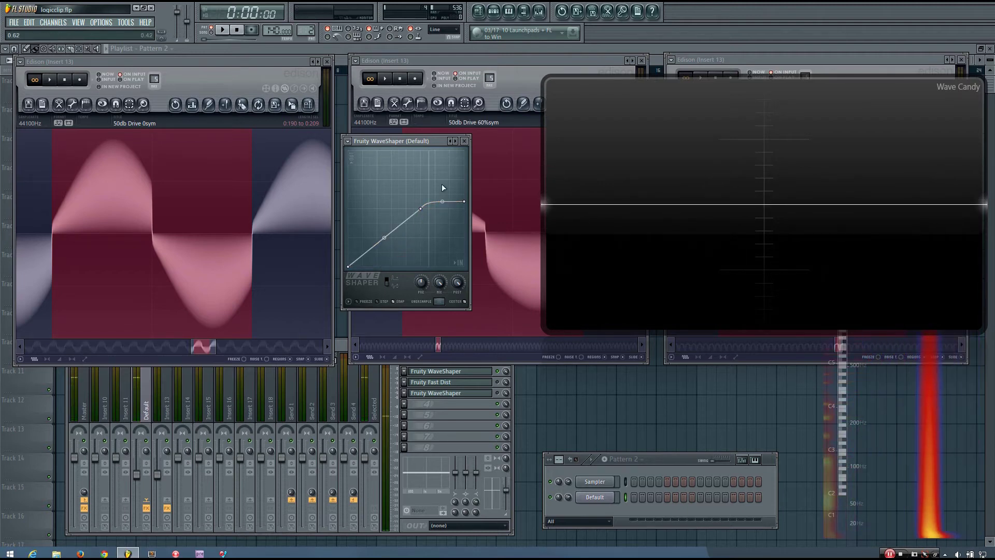
right_click(440, 202)
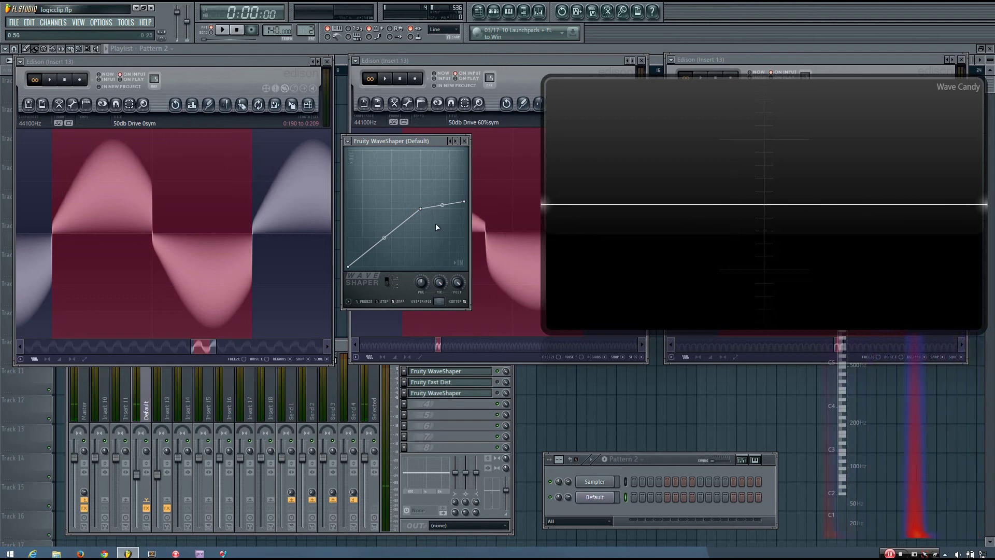
Try a downward bend on the lower segment with an extra upper point at 0.50, deleting the point and resetting the tension
drag(384, 238, 384, 260)
right_click(437, 195)
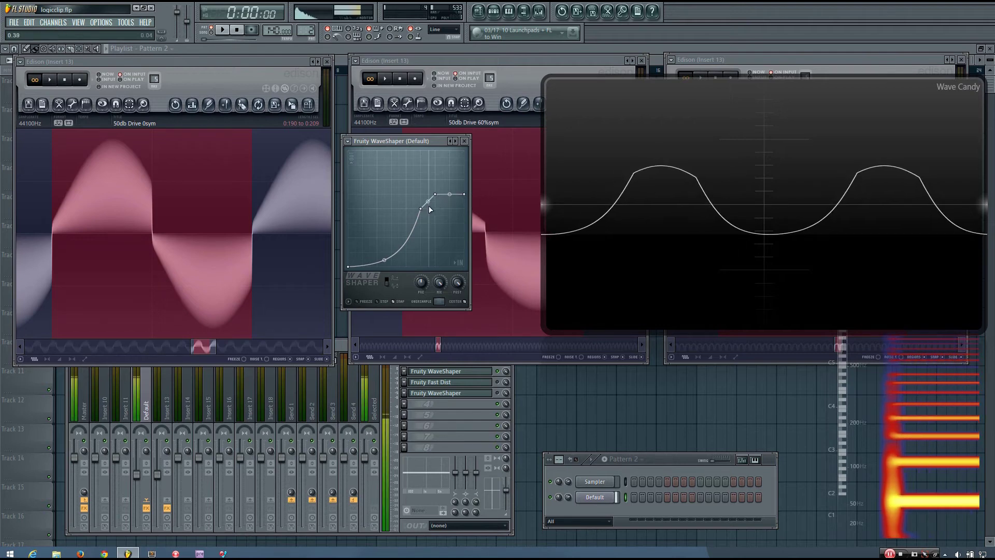
right_click(435, 194)
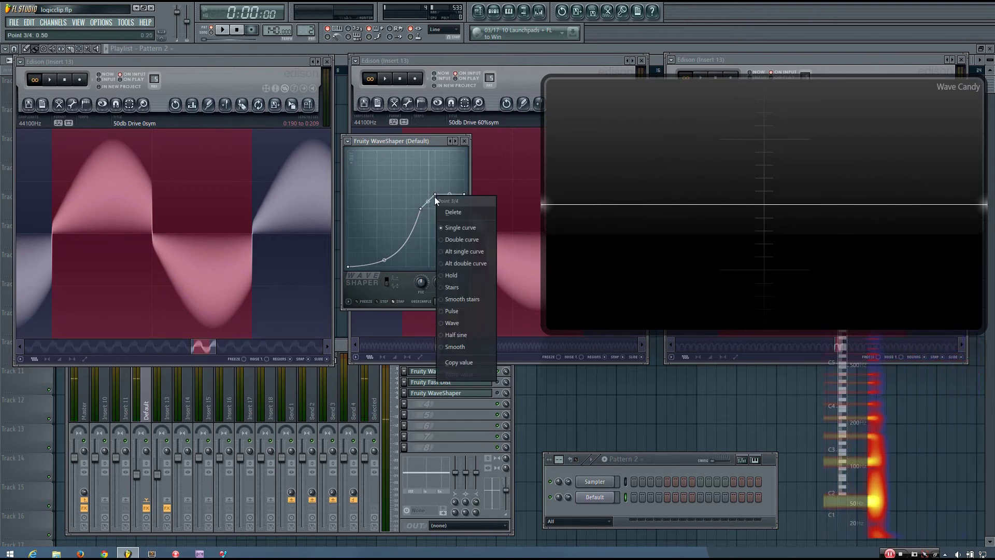
click(451, 212)
drag(385, 260, 387, 246)
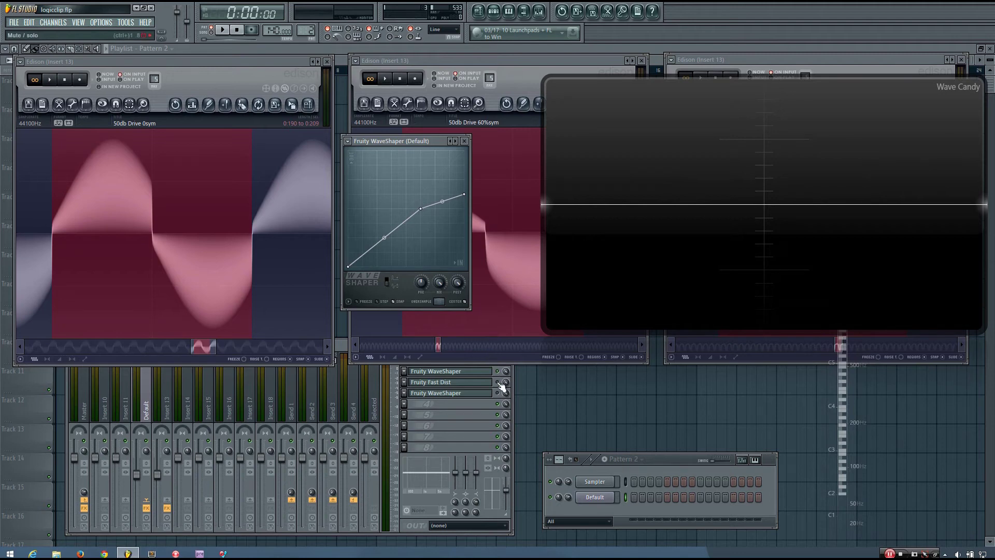
Enable Fruity Fast Dist, place its window below the oscilloscope, and lower the WaveShaper curve's upper end while auditioning a note
click(483, 382)
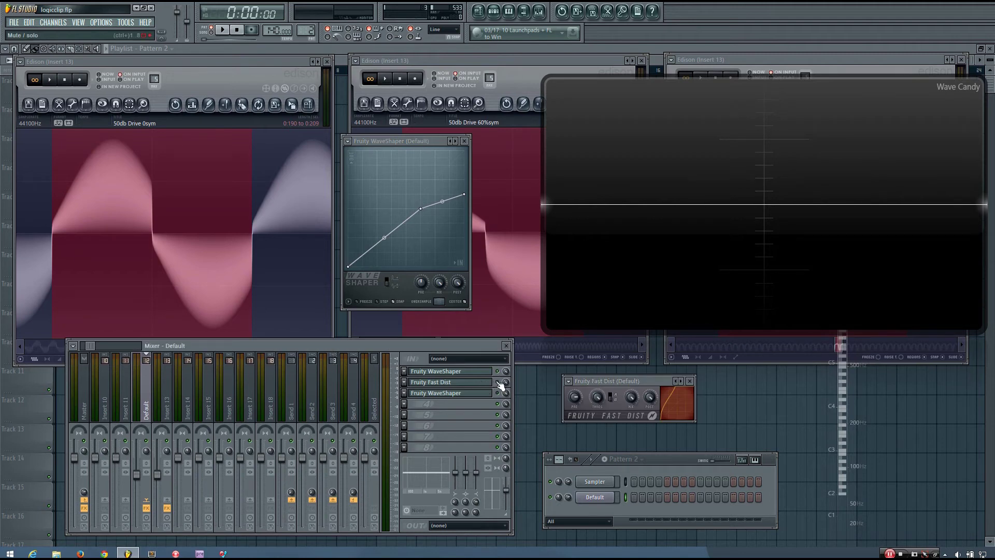
drag(648, 378, 623, 372)
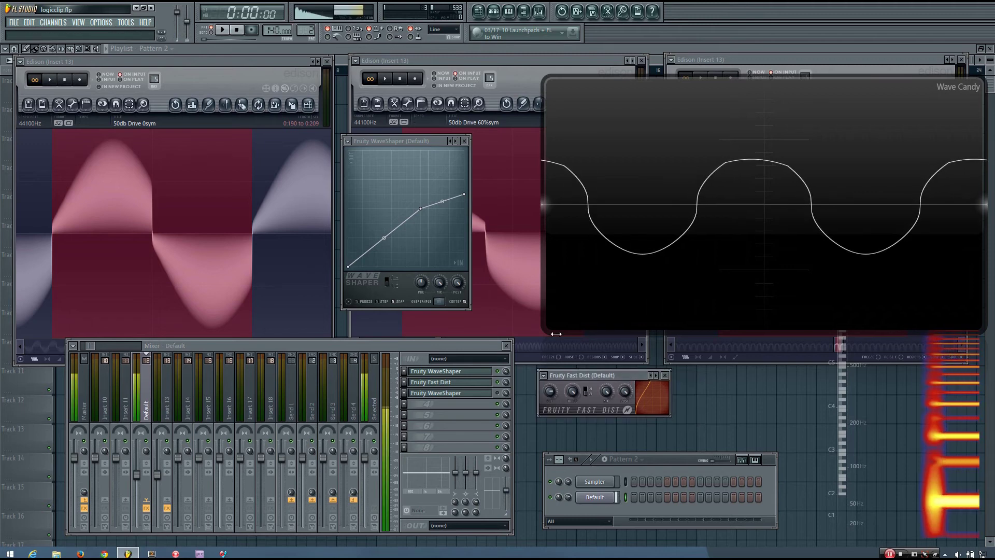
mouse_move(462, 192)
mouse_down()
mouse_move(466, 208)
mouse_move(465, 152)
mouse_move(486, 212)
mouse_move(433, 217)
mouse_move(464, 202)
mouse_up()
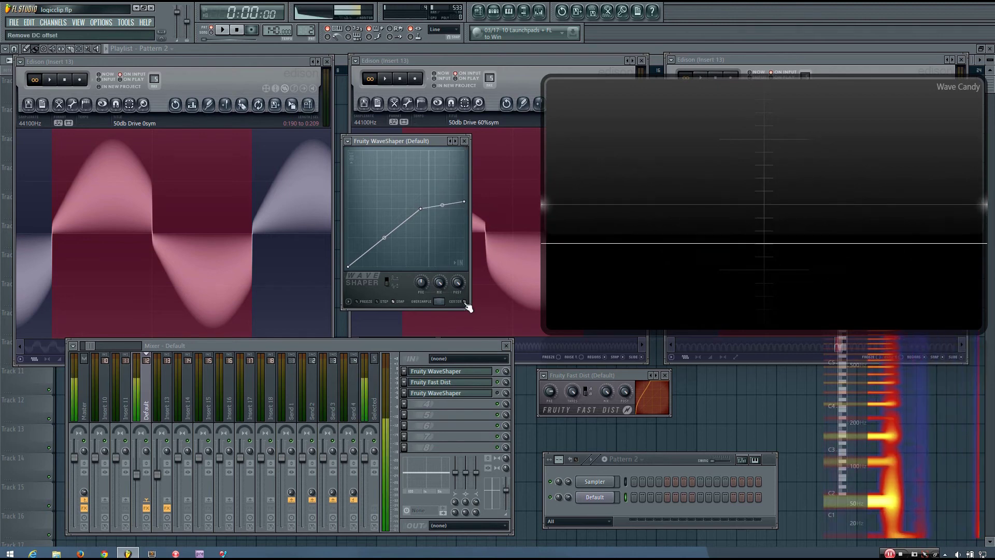
Try the curve's upper end at different heights, including 0.63, with DC offset removal off while auditioning, and turn the removal back on
drag(464, 201, 467, 172)
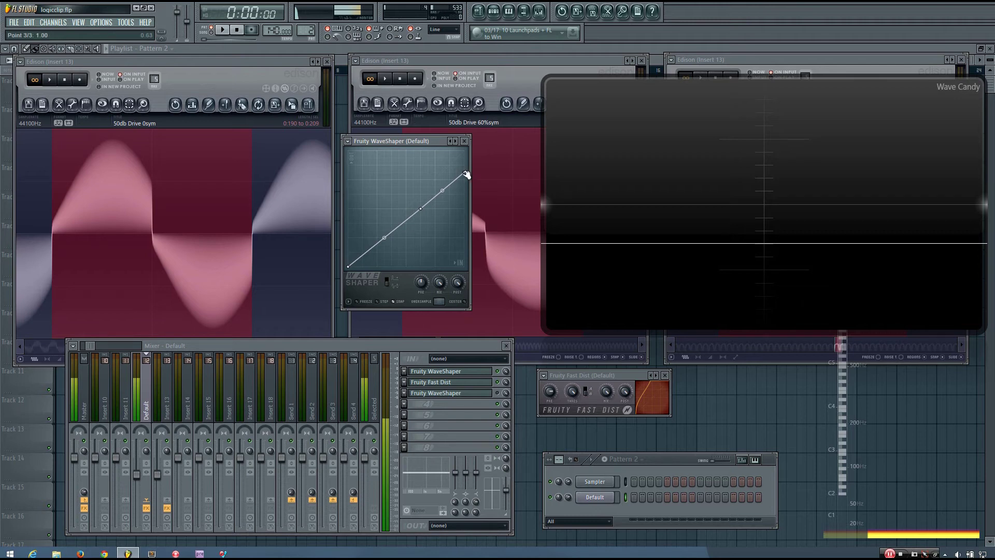
drag(466, 175, 464, 201)
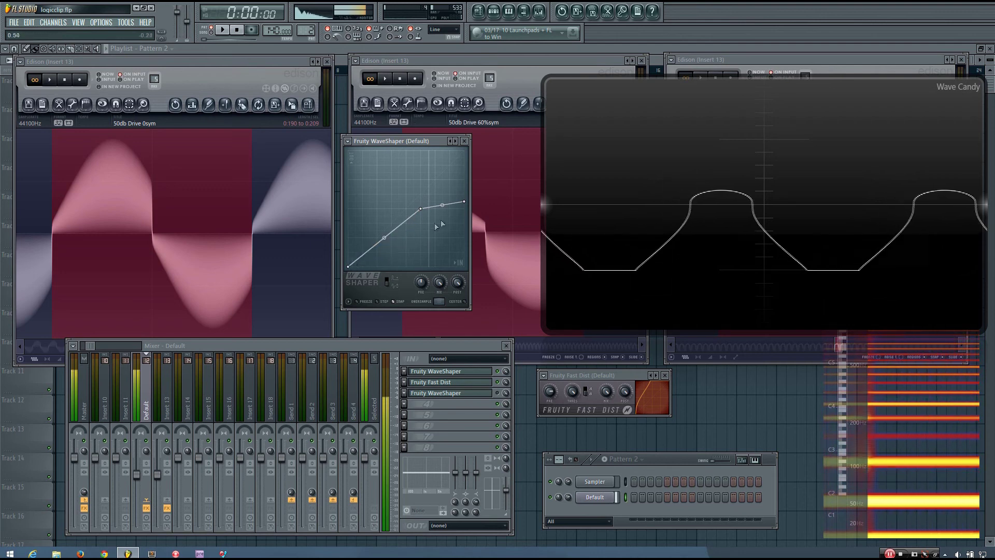
drag(464, 201, 467, 148)
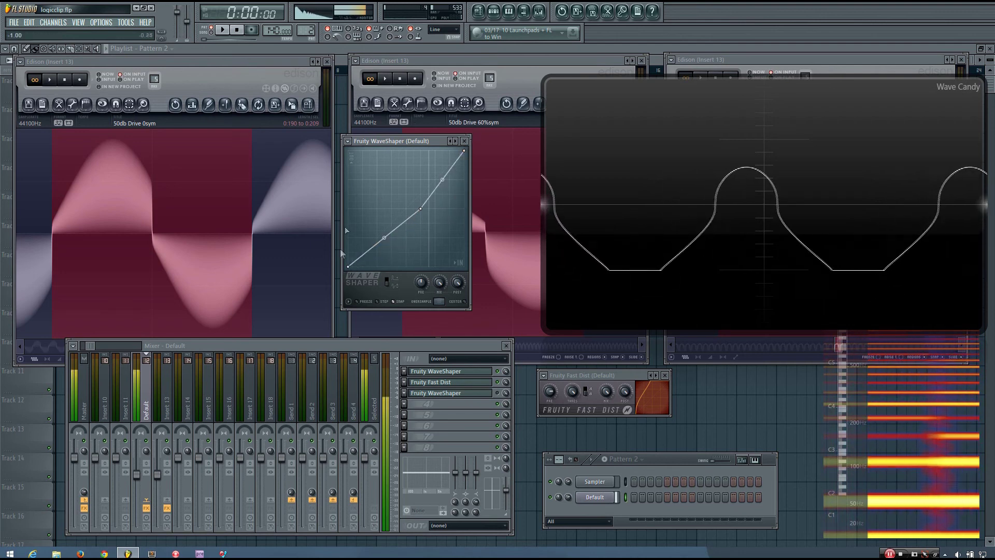
drag(348, 267, 350, 332)
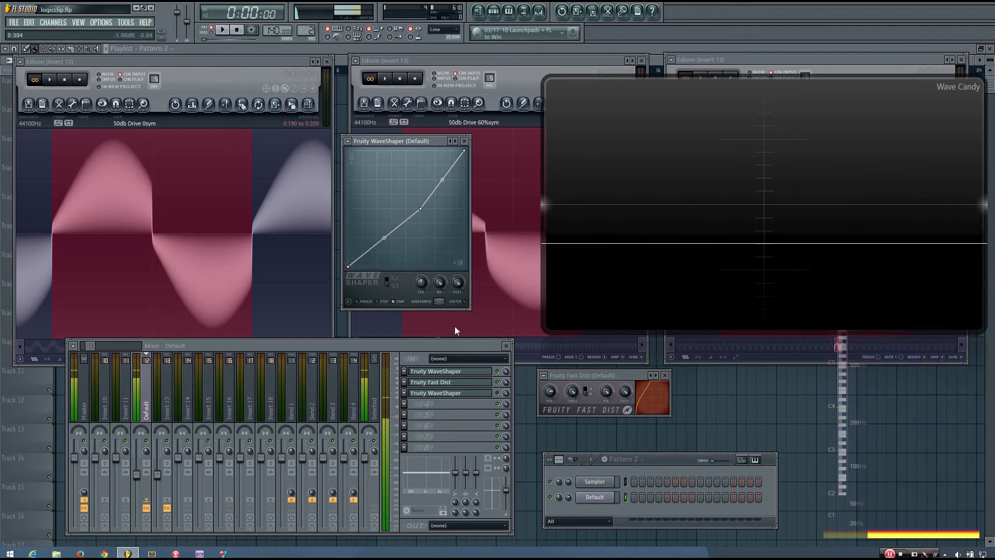
click(465, 302)
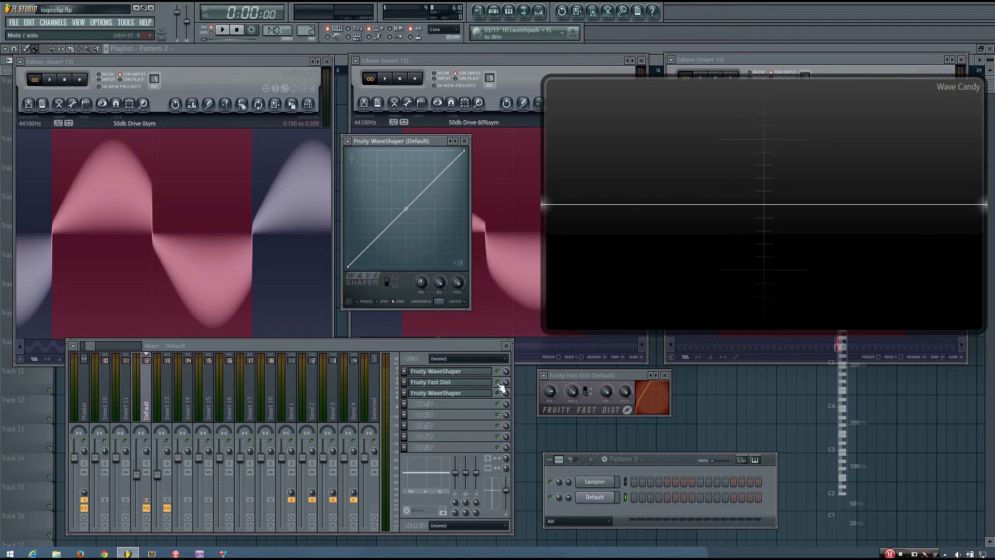
Audition a note through Fruity Fast Dist with the straight WaveShaper curve and hold the Wave Candy spectrum on the Master track
click(499, 383)
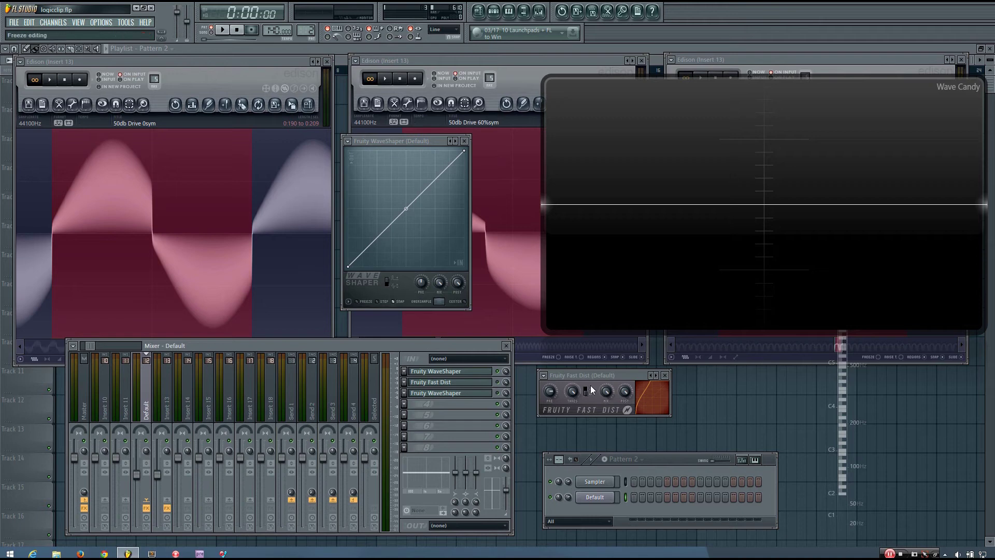
key(z)
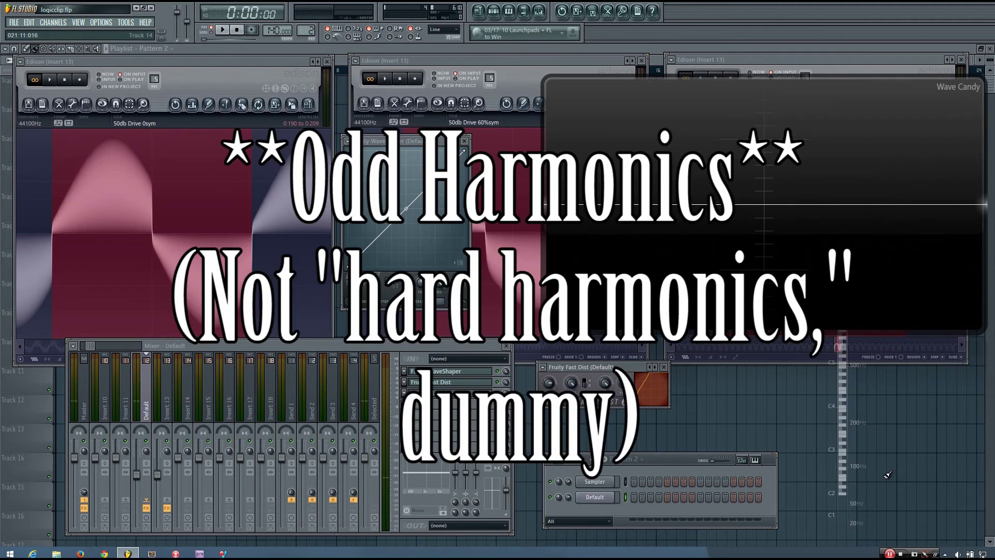
key(z)
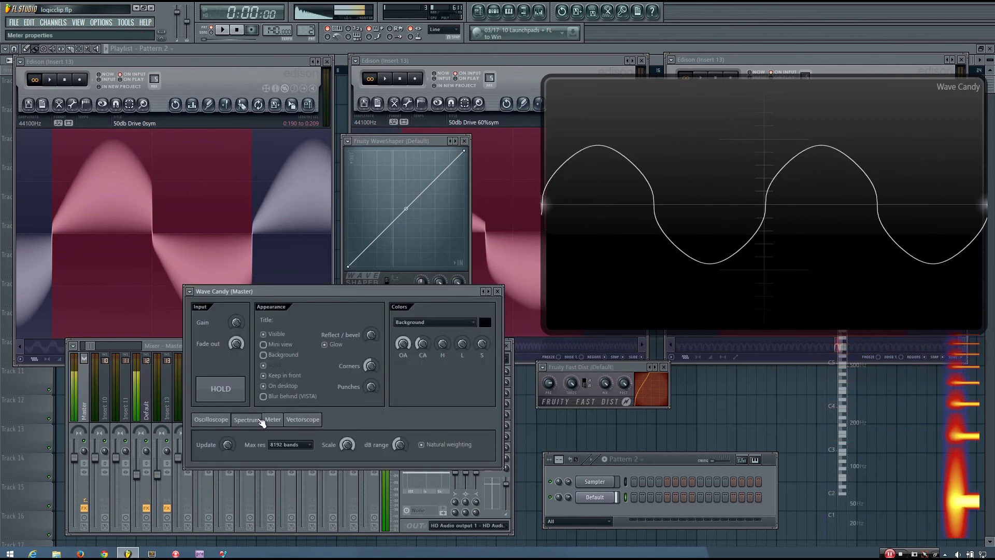
click(220, 389)
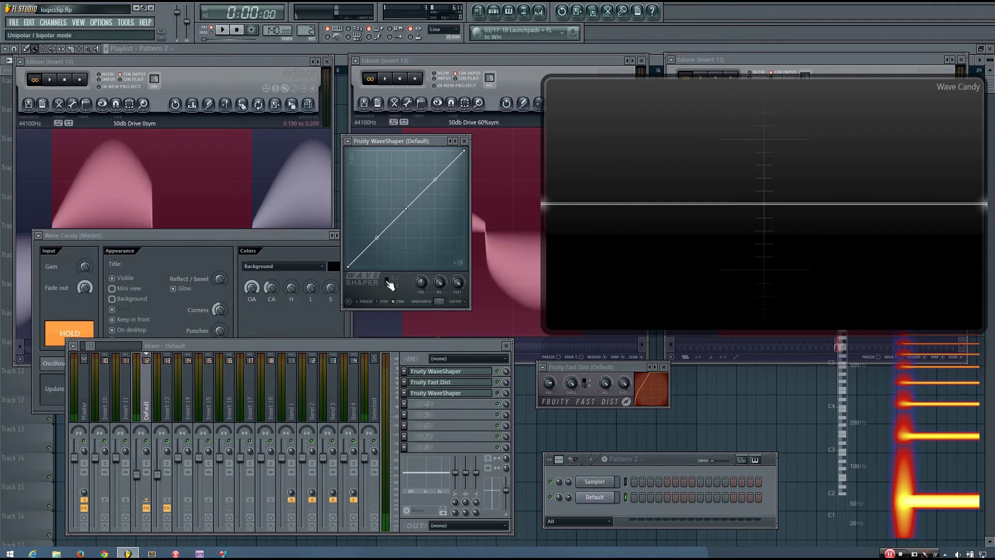
Bend the bipolar curve's upper segment upward, raise its lower end, and capture the auditioned note in the held spectrum for comparison
drag(436, 180, 435, 155)
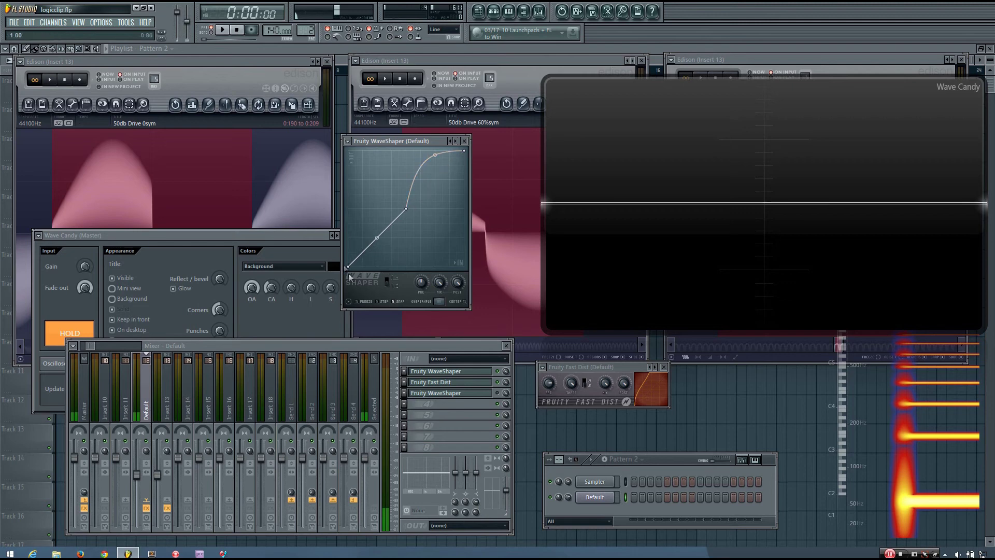
drag(347, 266, 377, 230)
key(n)
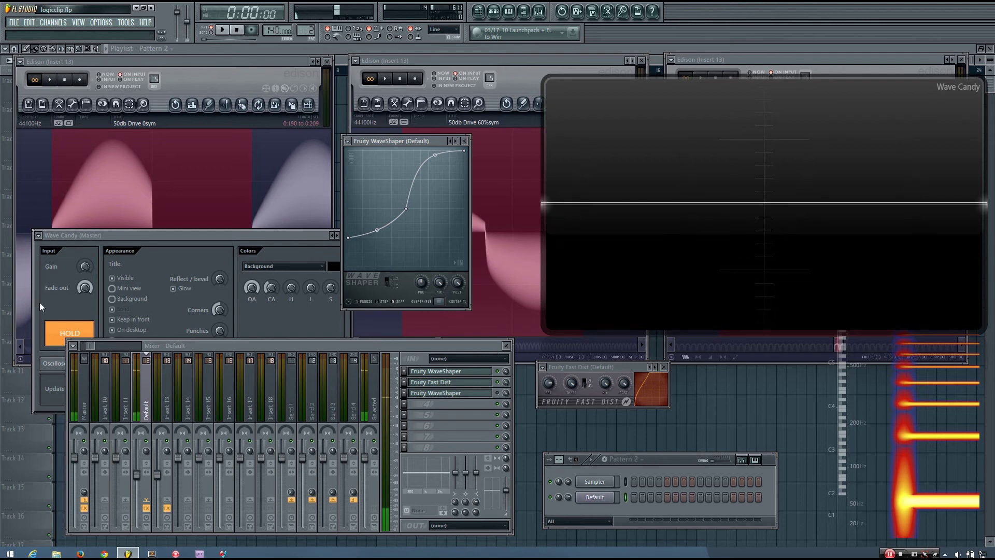
click(64, 328)
key(n)
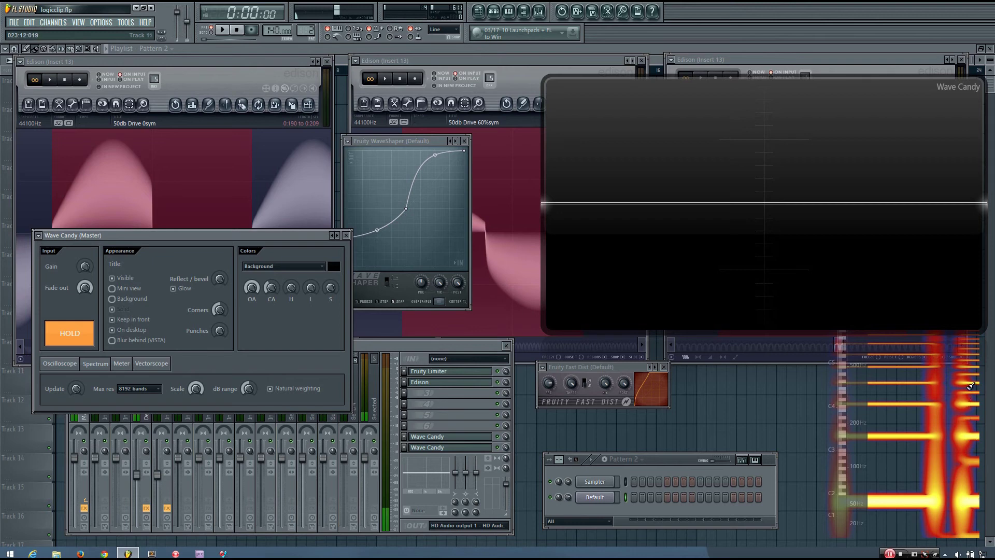
Shrink the Wave Candy oscilloscope, park it beside Fruity Fast Dist, and move the WaveShaper window clear of the Wave Candy settings
drag(904, 294, 720, 263)
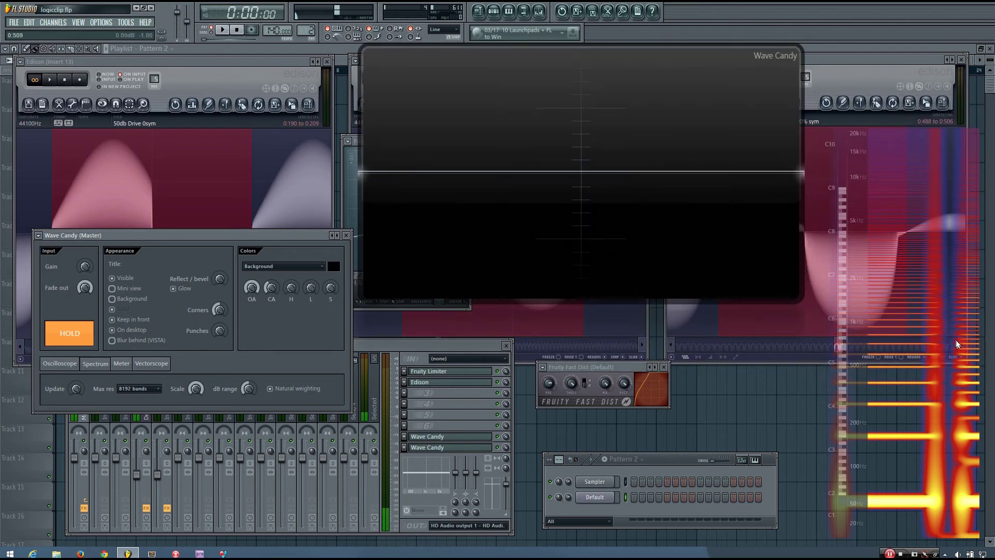
drag(576, 227, 720, 219)
double_click(700, 190)
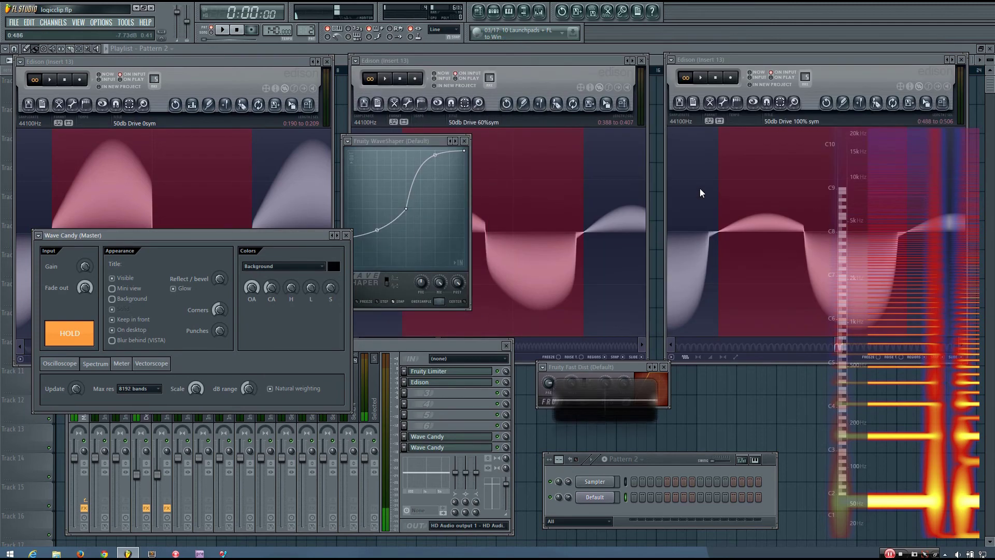
drag(613, 403, 747, 403)
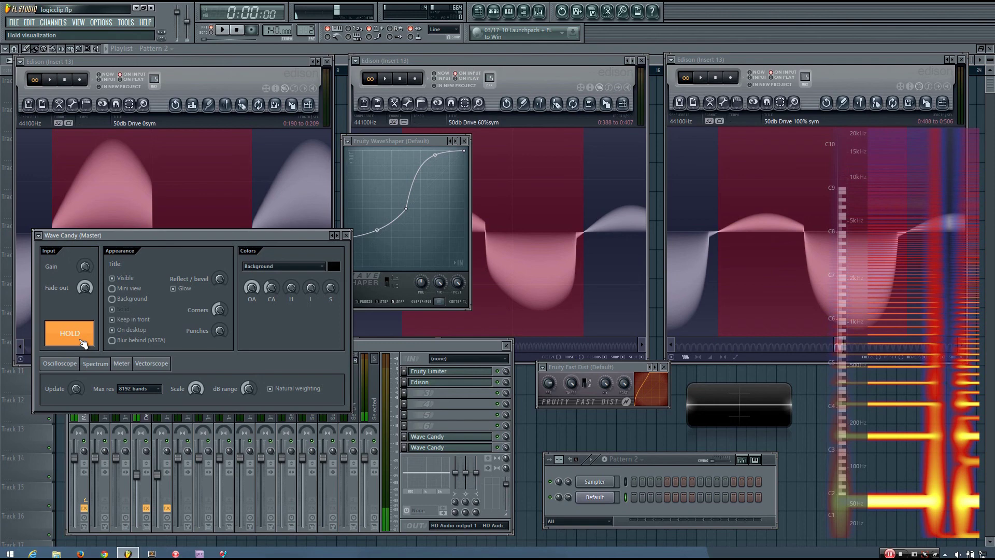
drag(407, 141, 433, 140)
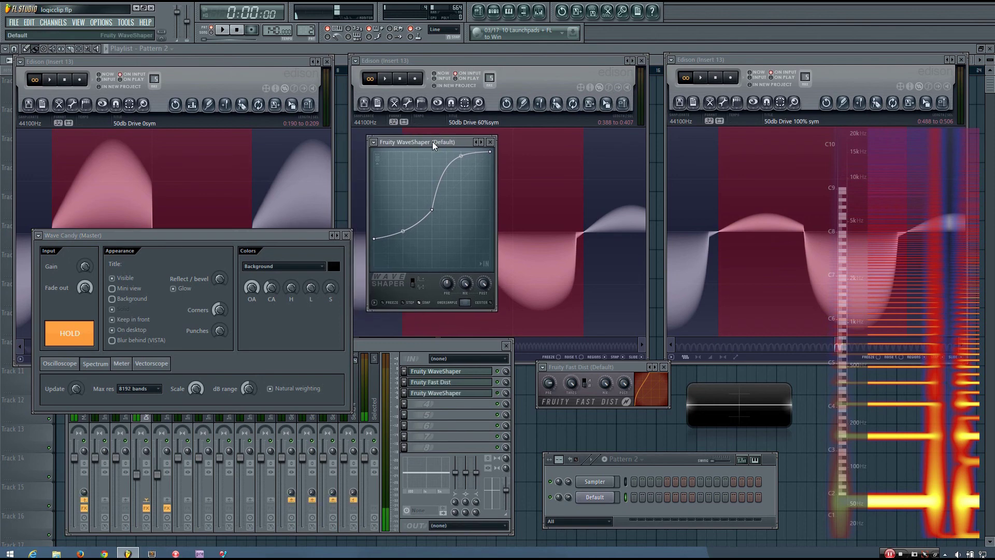